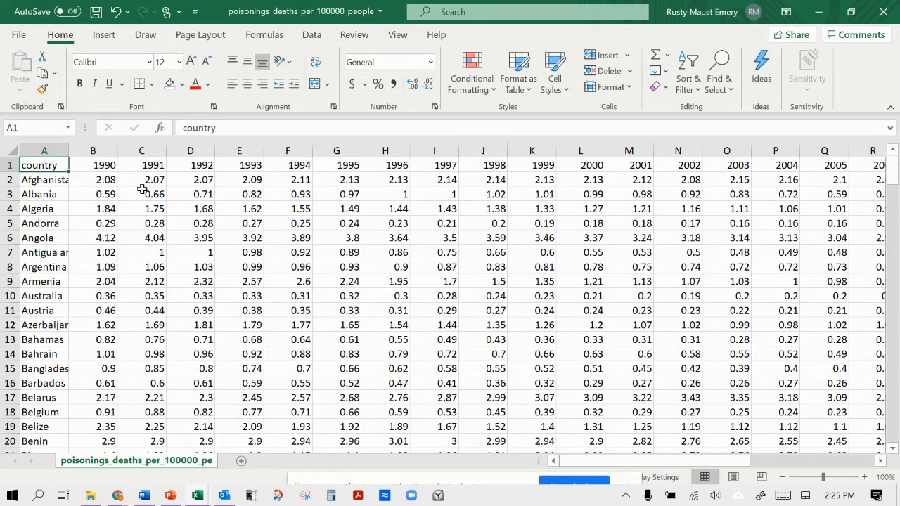
Switch to the Sample IA Calculations workbook and look through its worksheets, from Descriptive stats to Poisoning per 100k.
{"action": "left_click", "coordinate": [128, 210]}
{"action": "left_click", "coordinate": [63, 163]}
{"action": "mouse_move", "coordinate": [198, 496]}
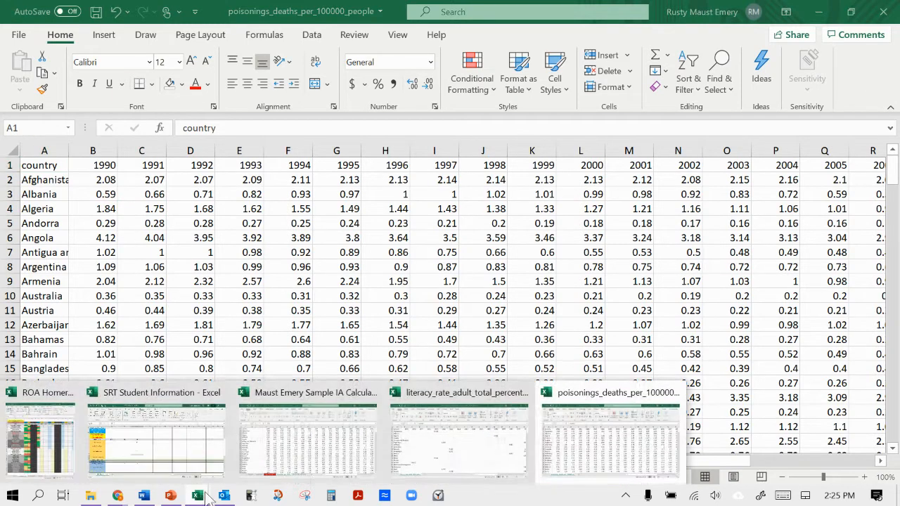
{"action": "left_click", "coordinate": [342, 450]}
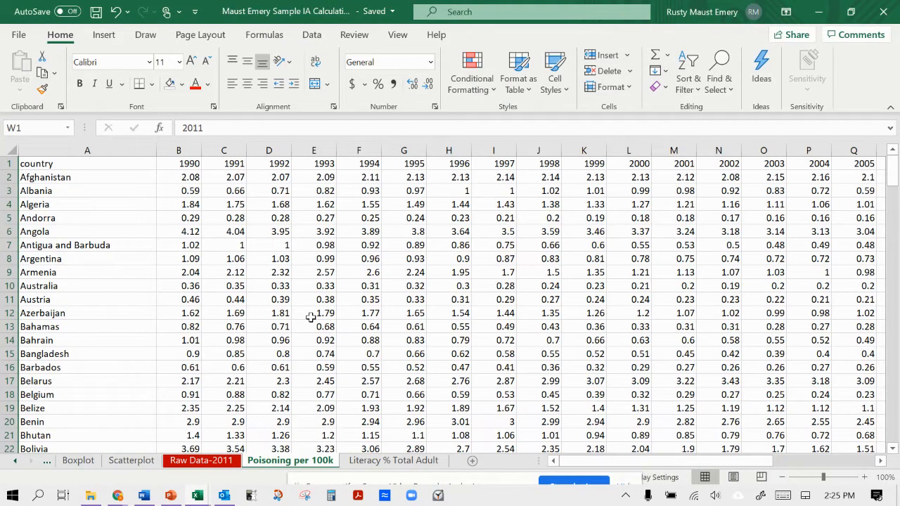
{"action": "left_click", "coordinate": [78, 460]}
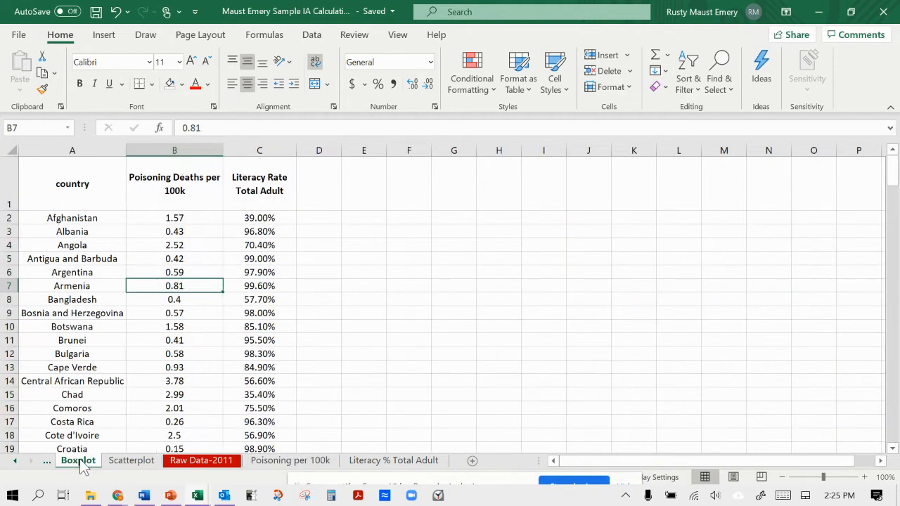
{"action": "left_click", "coordinate": [15, 460]}
{"action": "left_click", "coordinate": [88, 461]}
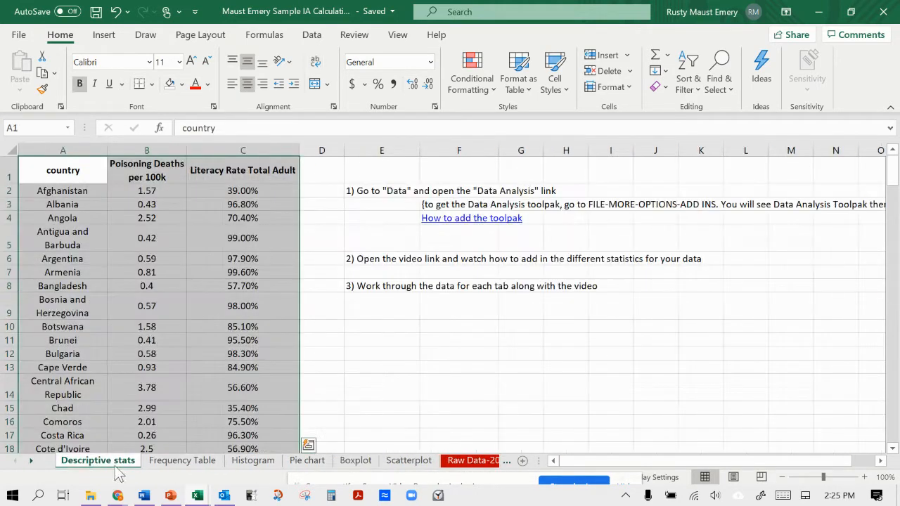
{"action": "left_click", "coordinate": [184, 462]}
{"action": "left_click", "coordinate": [253, 462]}
{"action": "left_click", "coordinate": [303, 462]}
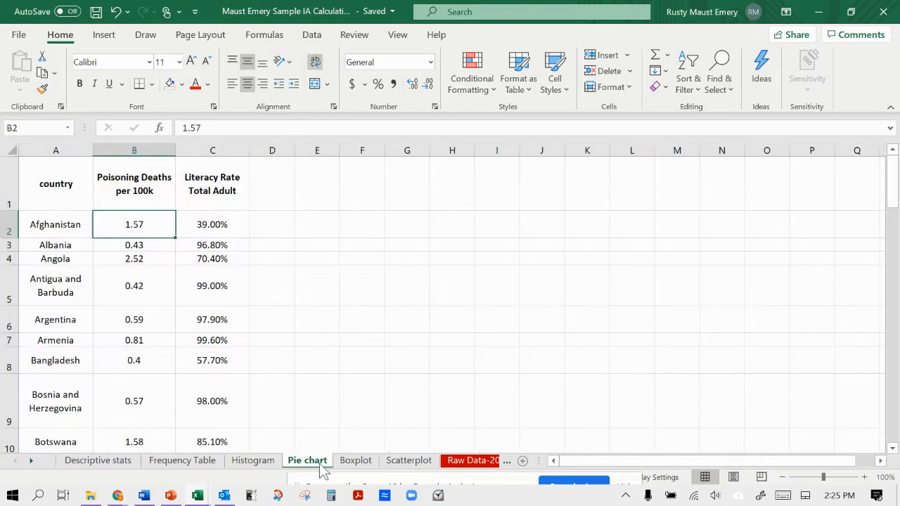
{"action": "left_click", "coordinate": [353, 461]}
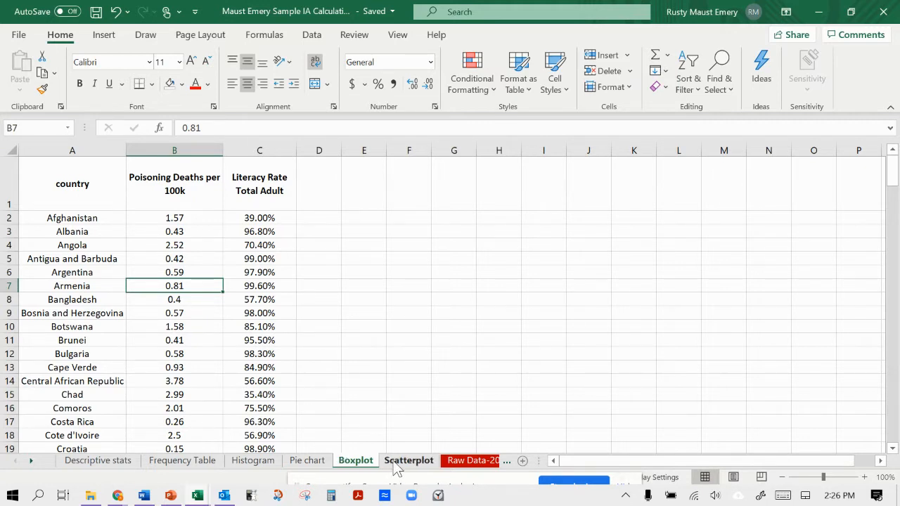
{"action": "left_click", "coordinate": [473, 462]}
{"action": "left_click", "coordinate": [468, 464]}
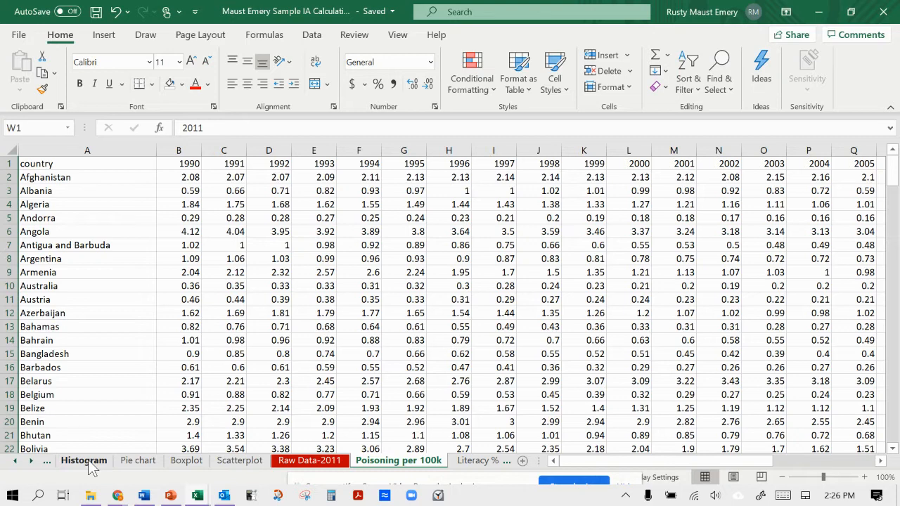
Add a blank worksheet after the Poisoning per 100k sheet and delete it again.
{"action": "left_click", "coordinate": [522, 461]}
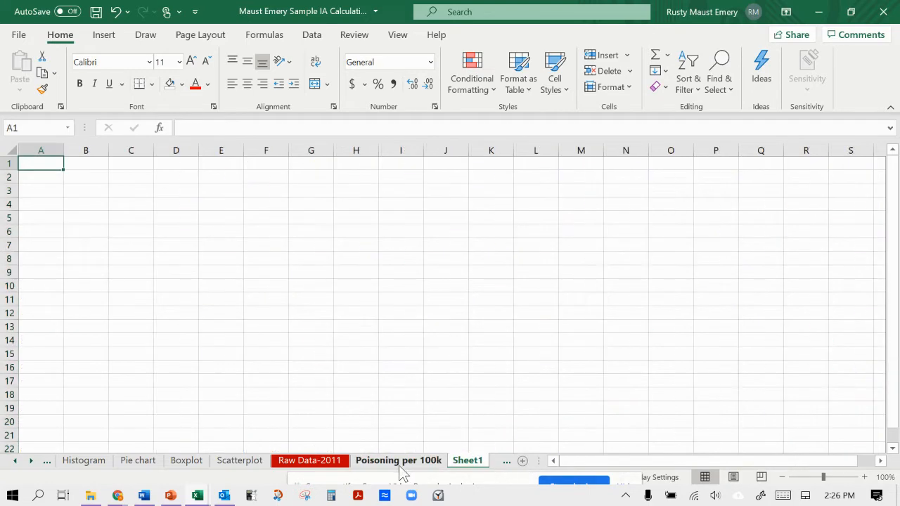
{"action": "left_click", "coordinate": [398, 460]}
{"action": "left_click", "coordinate": [475, 463]}
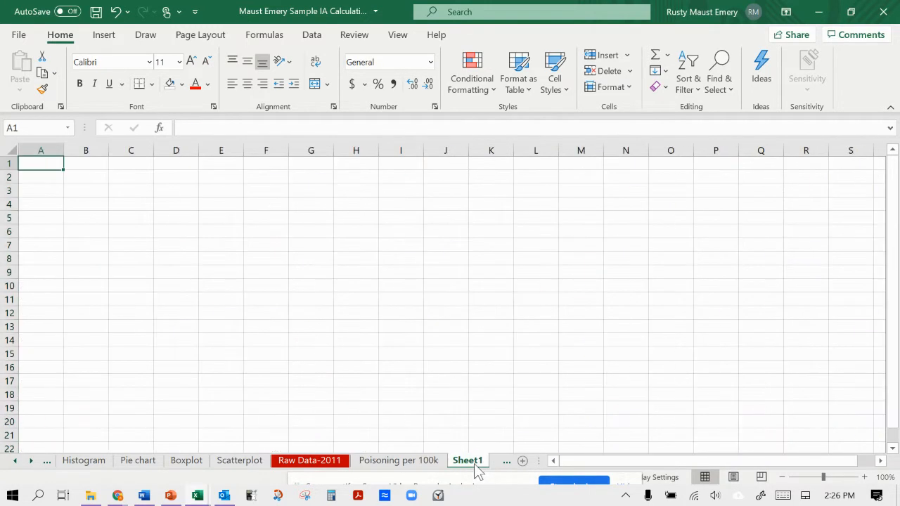
{"action": "right_click", "coordinate": [475, 462]}
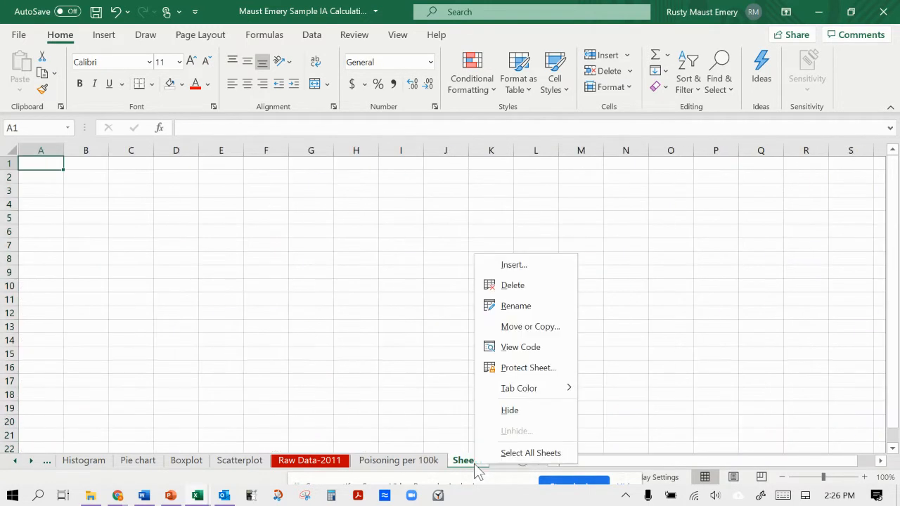
{"action": "left_click", "coordinate": [512, 285]}
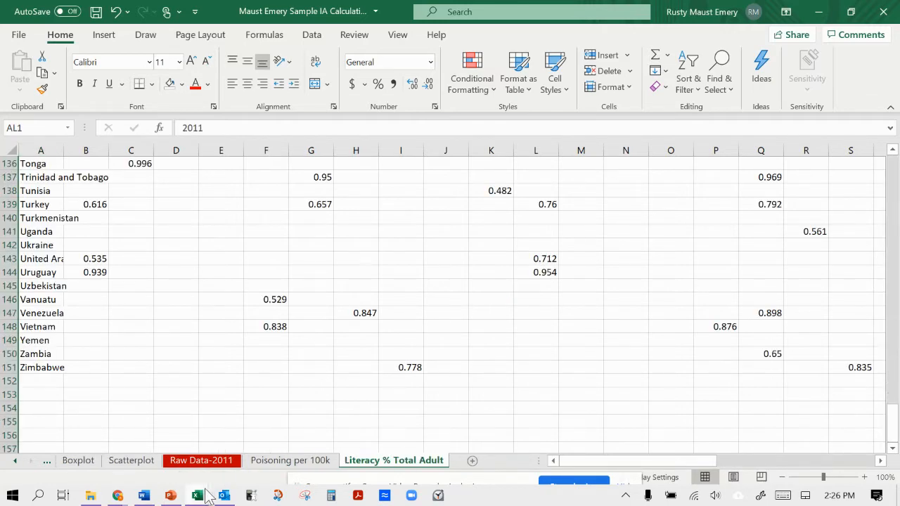
Switch to the literacy_rate_adult_total workbook and copy its entire worksheet.
{"action": "mouse_move", "coordinate": [207, 497]}
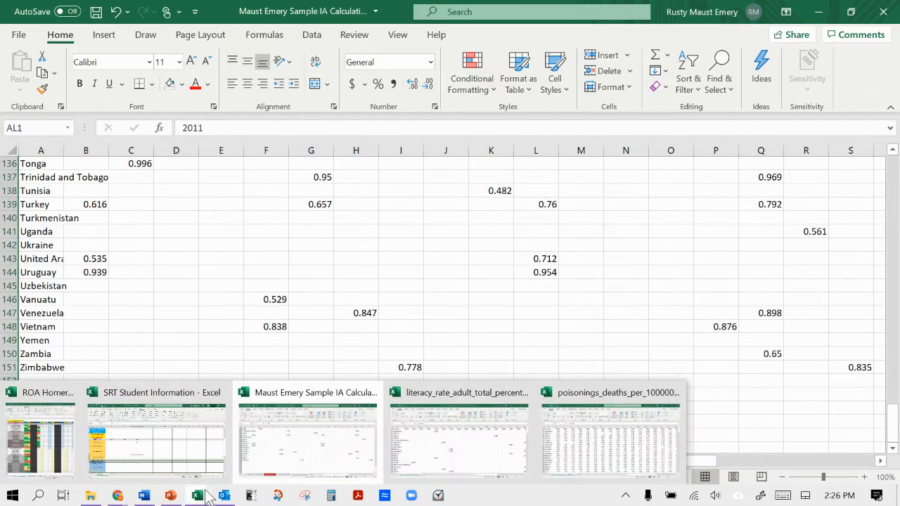
{"action": "left_click", "coordinate": [412, 439]}
{"action": "left_click", "coordinate": [106, 223]}
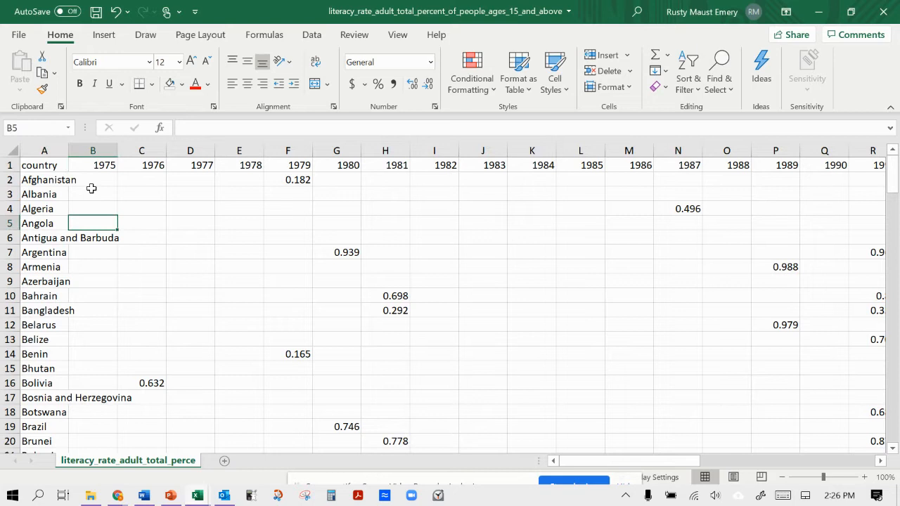
{"action": "left_click", "coordinate": [61, 164]}
{"action": "left_click", "coordinate": [63, 180]}
{"action": "right_click", "coordinate": [63, 181]}
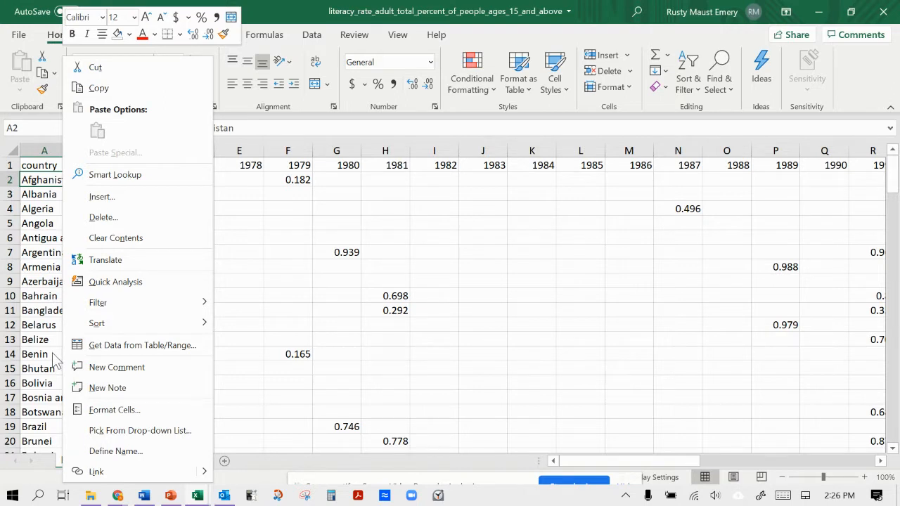
{"action": "key", "text": "Escape"}
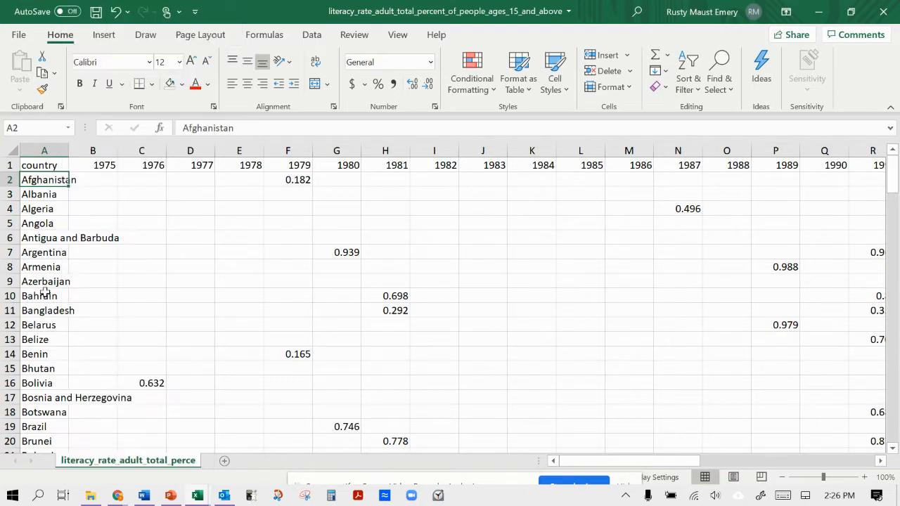
{"action": "left_click", "coordinate": [17, 150]}
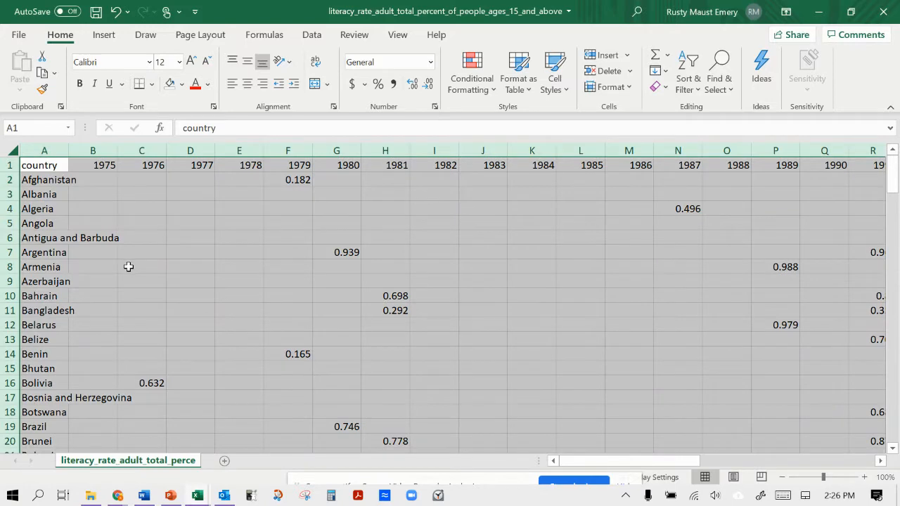
{"action": "scroll", "coordinate": [128, 267], "scroll_direction": "right", "scroll_amount": 10}
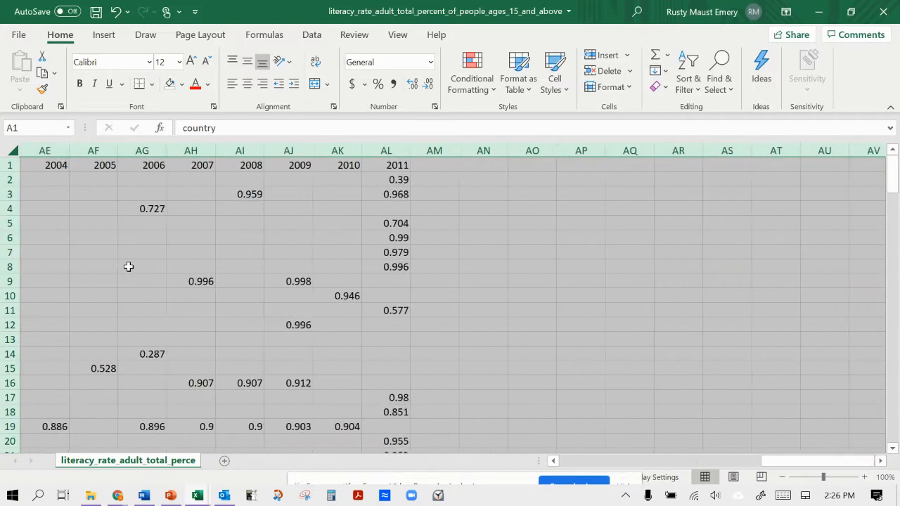
{"action": "scroll", "coordinate": [128, 266], "scroll_direction": "left", "scroll_amount": 10}
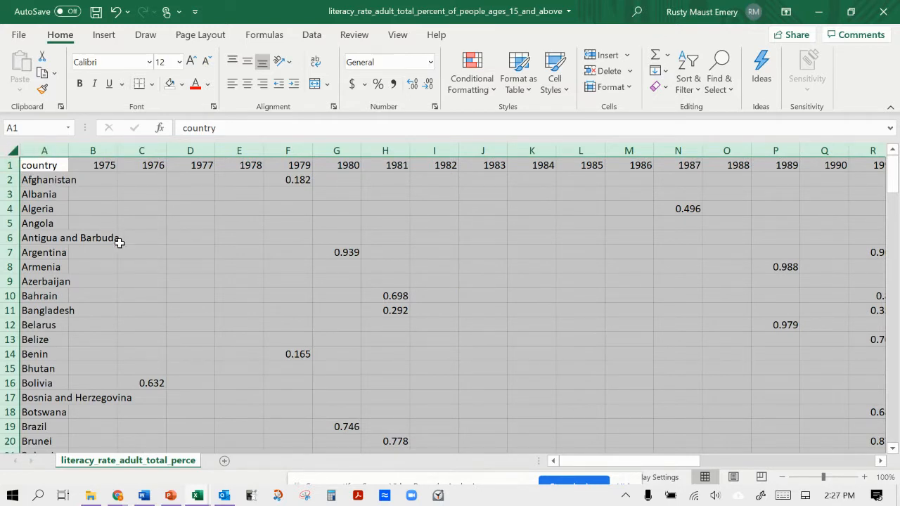
{"action": "right_click", "coordinate": [141, 281]}
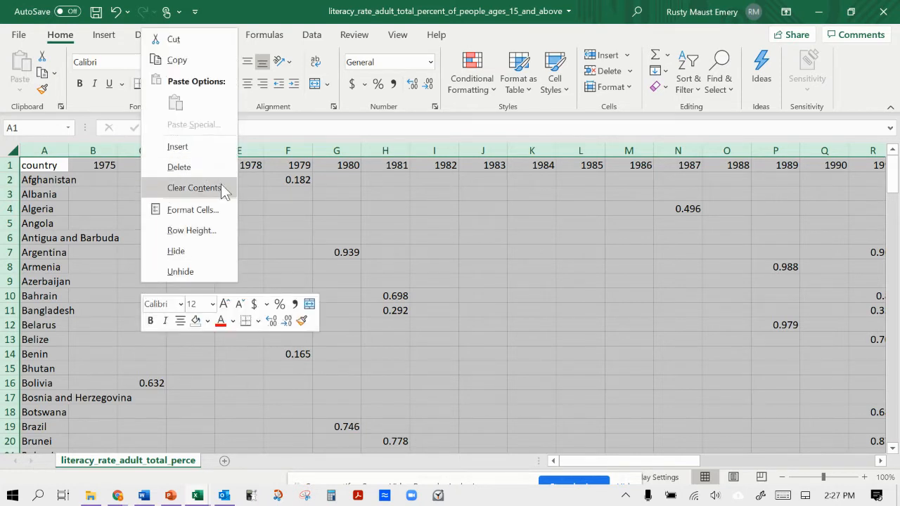
{"action": "left_click", "coordinate": [177, 60]}
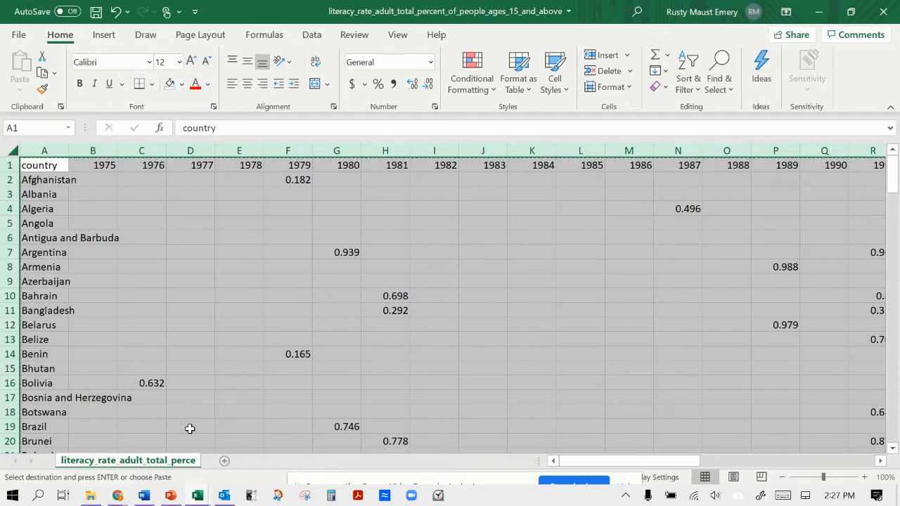
Paste the copied literacy data at cell A1 of a new worksheet at the end of the Sample IA Calculations workbook.
{"action": "mouse_move", "coordinate": [196, 495]}
{"action": "mouse_move", "coordinate": [380, 484]}
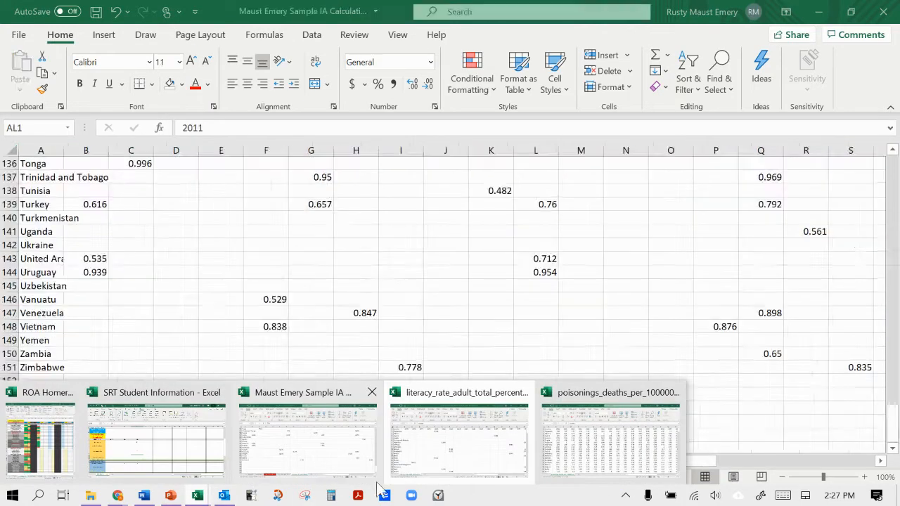
{"action": "left_click", "coordinate": [345, 442]}
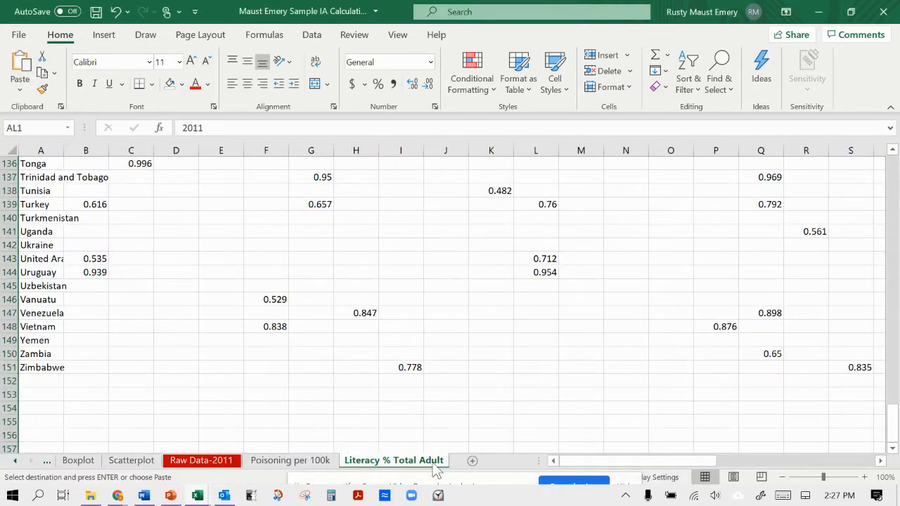
{"action": "left_click", "coordinate": [473, 461]}
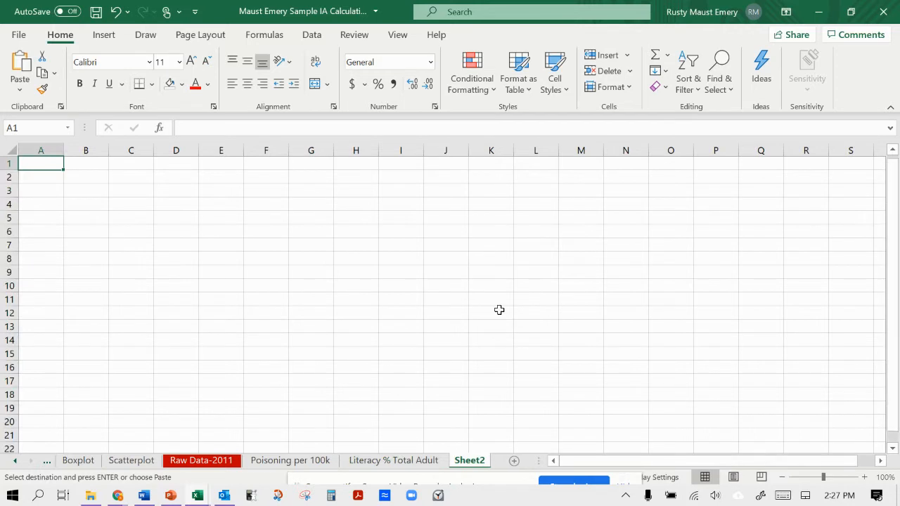
{"action": "right_click", "coordinate": [53, 161]}
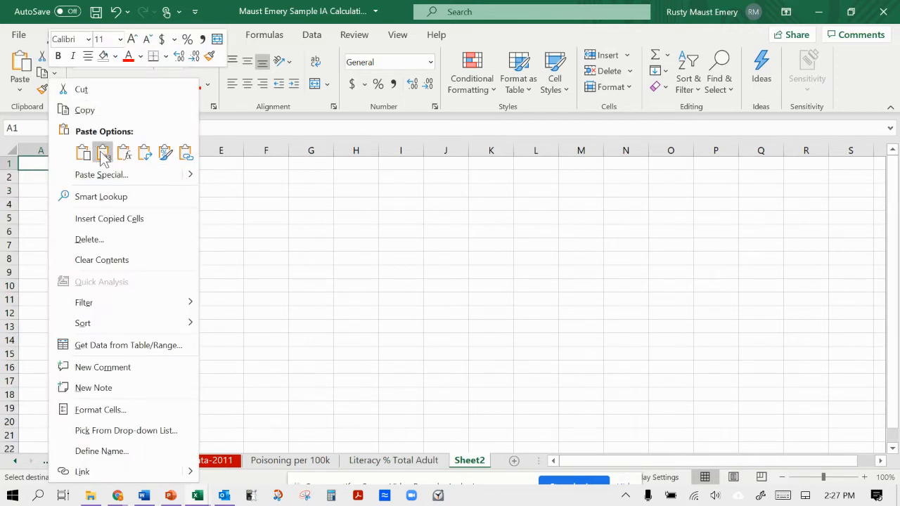
{"action": "left_click", "coordinate": [83, 152]}
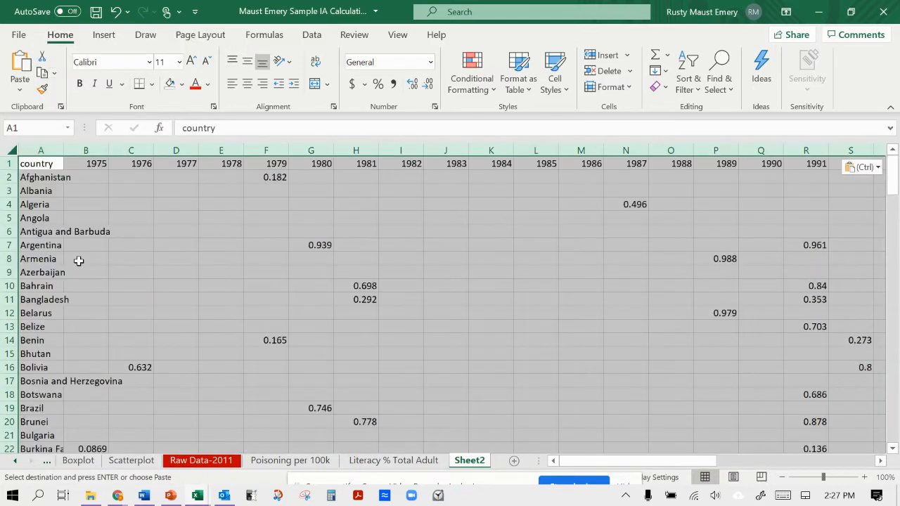
Permanently delete the new worksheet holding the pasted literacy data.
{"action": "scroll", "coordinate": [395, 388], "scroll_direction": "right", "scroll_amount": 3}
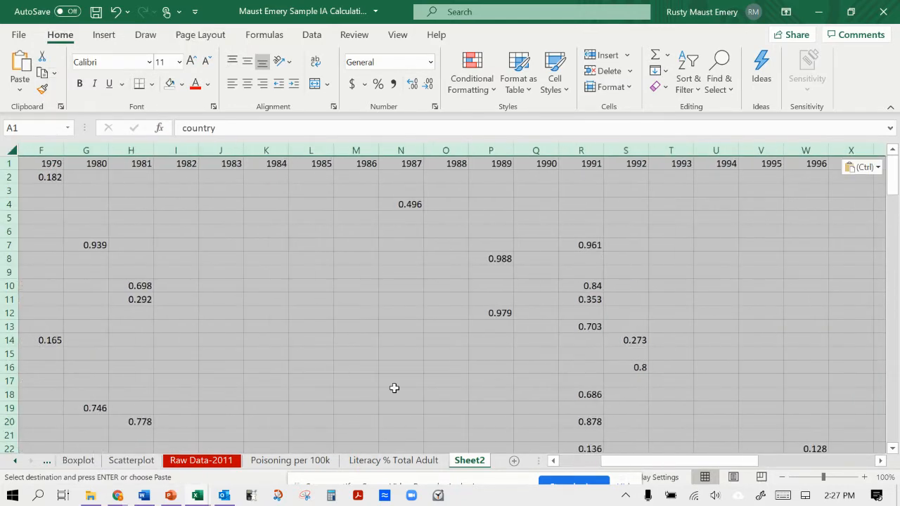
{"action": "scroll", "coordinate": [474, 415], "scroll_direction": "left", "scroll_amount": 3}
{"action": "right_click", "coordinate": [474, 461]}
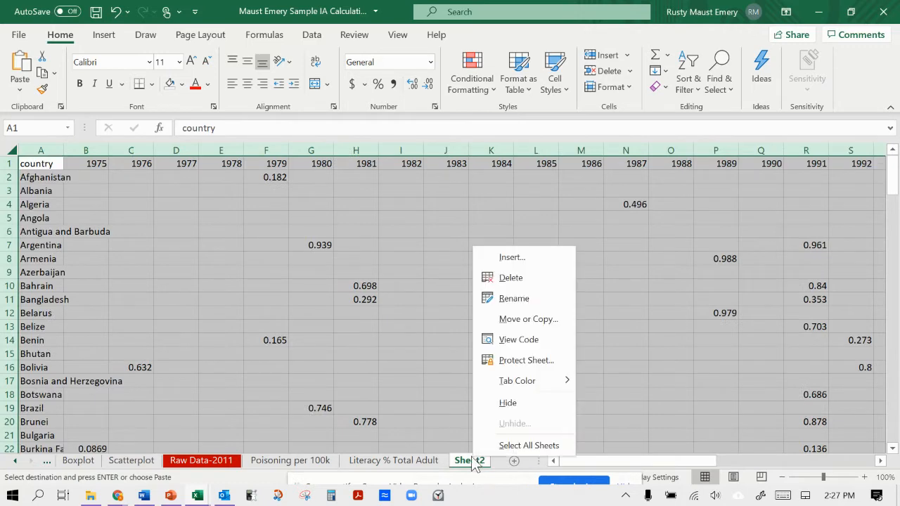
{"action": "left_click", "coordinate": [517, 277]}
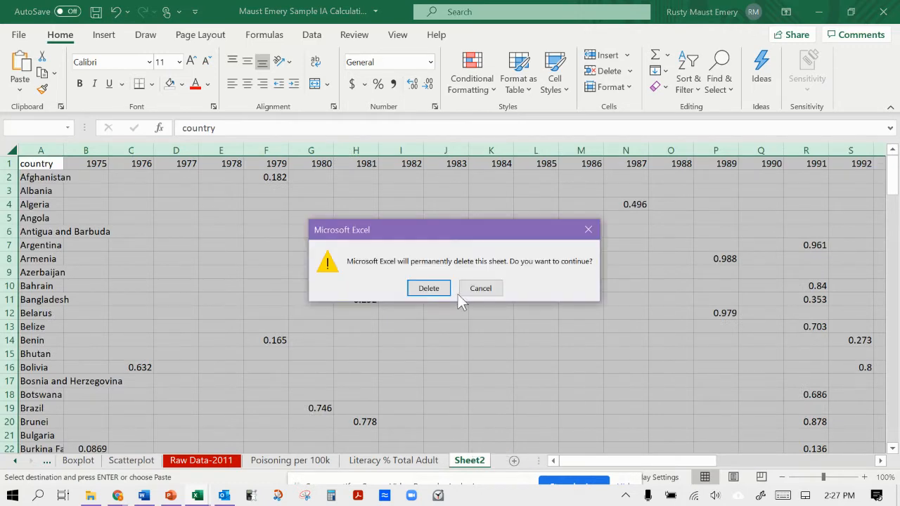
{"action": "left_click", "coordinate": [428, 288]}
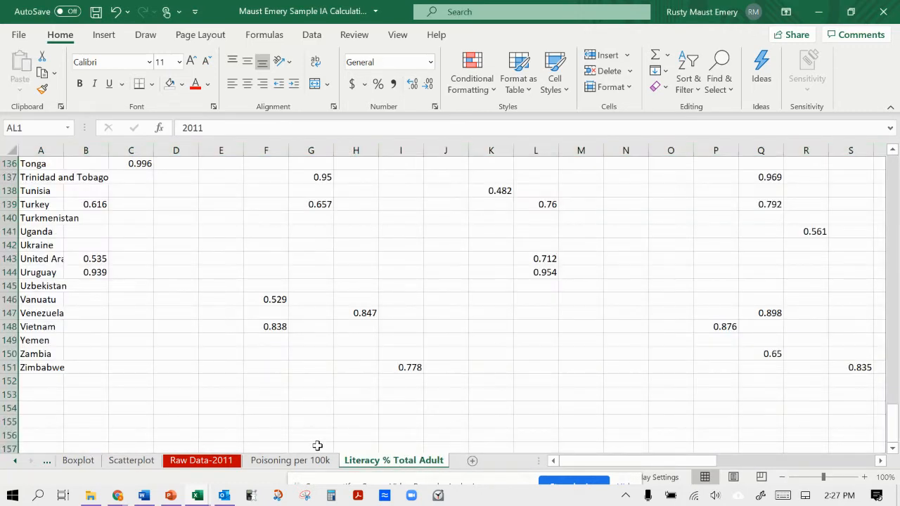
Review the poisoning data for 2011 on the Poisoning per 100k sheet.
{"action": "left_click", "coordinate": [302, 462]}
{"action": "left_click", "coordinate": [356, 461]}
{"action": "left_click", "coordinate": [315, 464]}
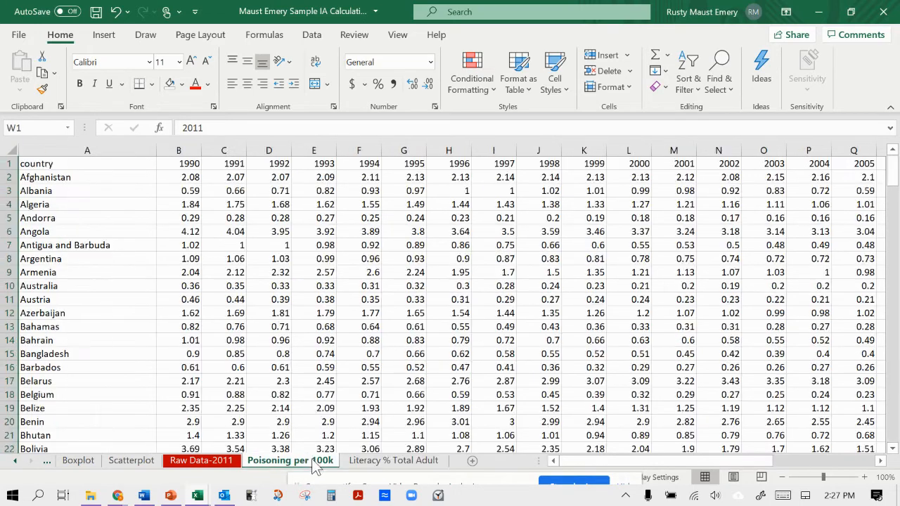
{"action": "right_click", "coordinate": [315, 466]}
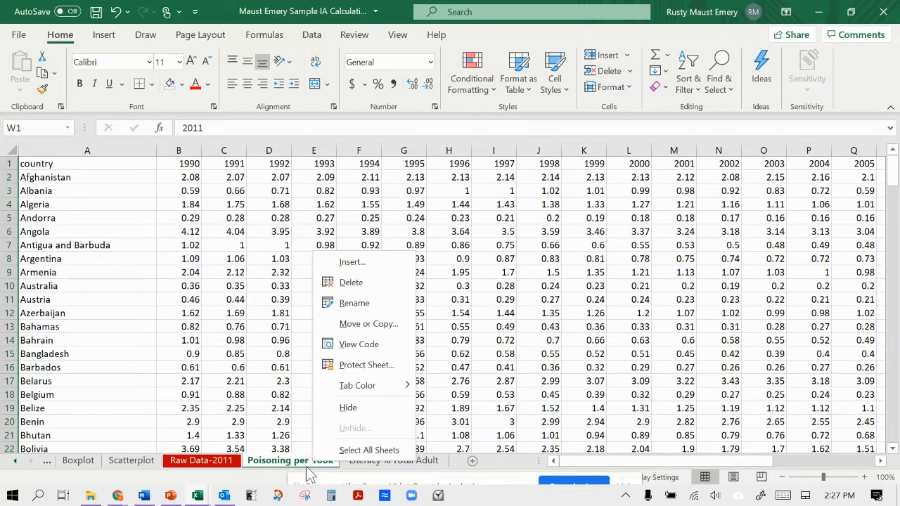
{"action": "left_click", "coordinate": [466, 361]}
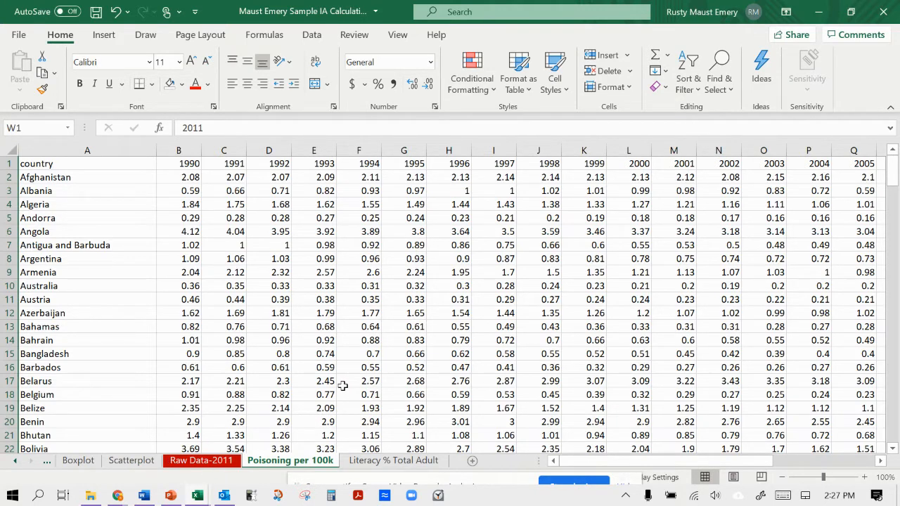
{"action": "scroll", "coordinate": [435, 380], "scroll_direction": "right", "scroll_amount": 5}
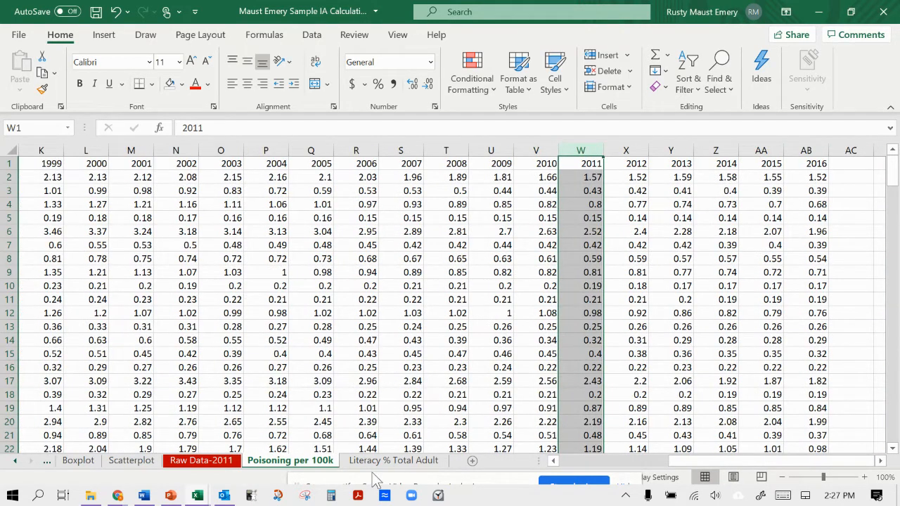
Examine the 2011 literacy column beside the earlier years on the Literacy % Total Adult sheet.
{"action": "left_click", "coordinate": [393, 461]}
{"action": "scroll", "coordinate": [415, 407], "scroll_direction": "right", "scroll_amount": 2}
{"action": "scroll", "coordinate": [418, 405], "scroll_direction": "right", "scroll_amount": 14}
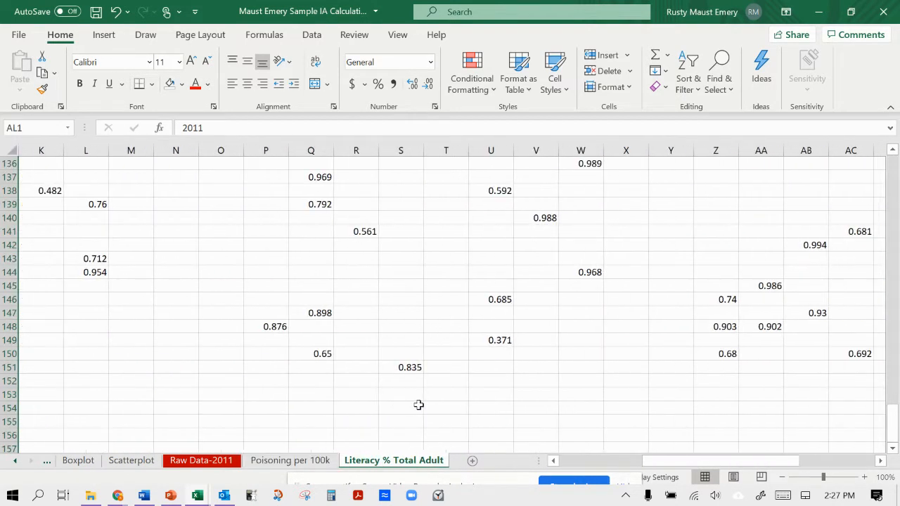
{"action": "scroll", "coordinate": [468, 259], "scroll_direction": "up", "scroll_amount": 20}
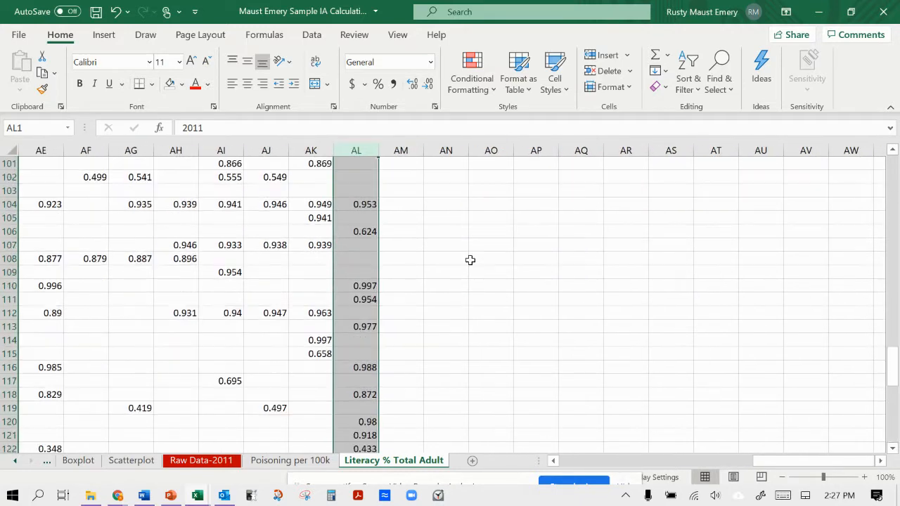
{"action": "left_click", "coordinate": [383, 177]}
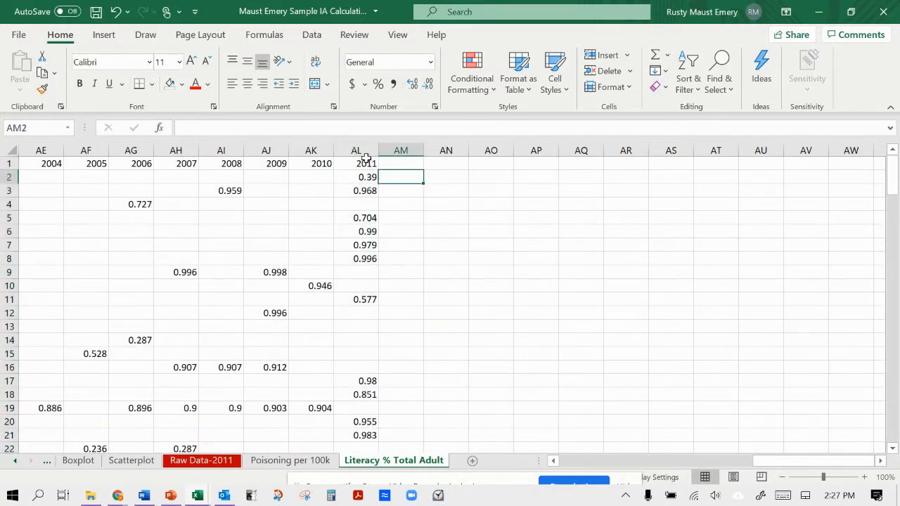
{"action": "left_click", "coordinate": [360, 150]}
{"action": "scroll", "coordinate": [364, 250], "scroll_direction": "left", "scroll_amount": 8}
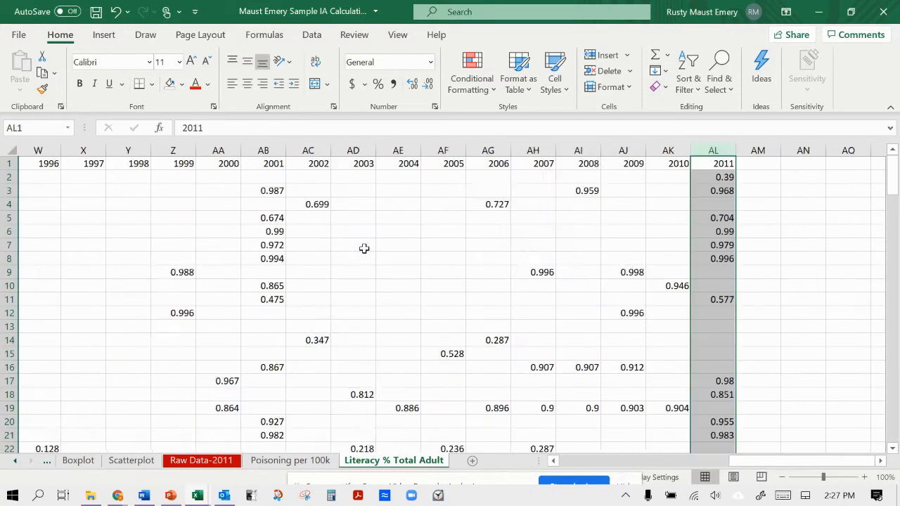
{"action": "scroll", "coordinate": [361, 241], "scroll_direction": "right", "scroll_amount": 3}
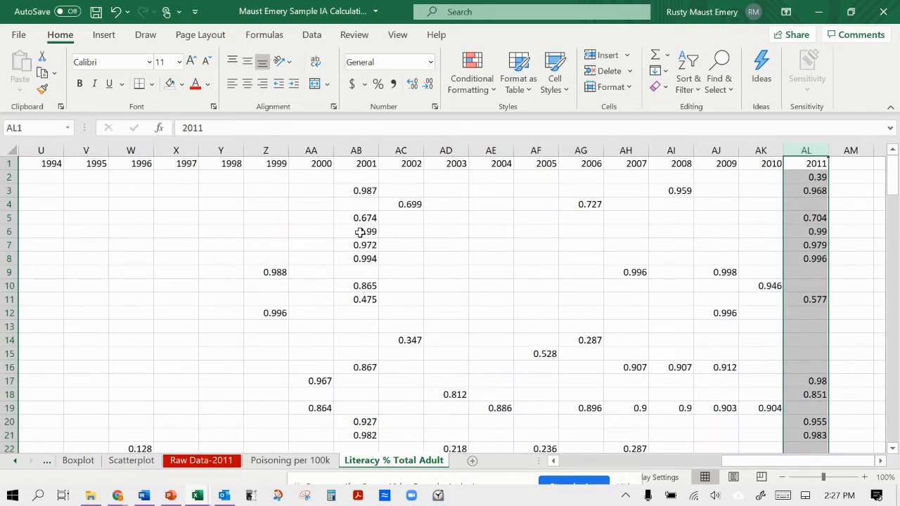
Check the layout of the Raw Data-2011 sheet and add a blank worksheet directly after it.
{"action": "left_click", "coordinate": [225, 460]}
{"action": "scroll", "coordinate": [186, 245], "scroll_direction": "up", "scroll_amount": 5}
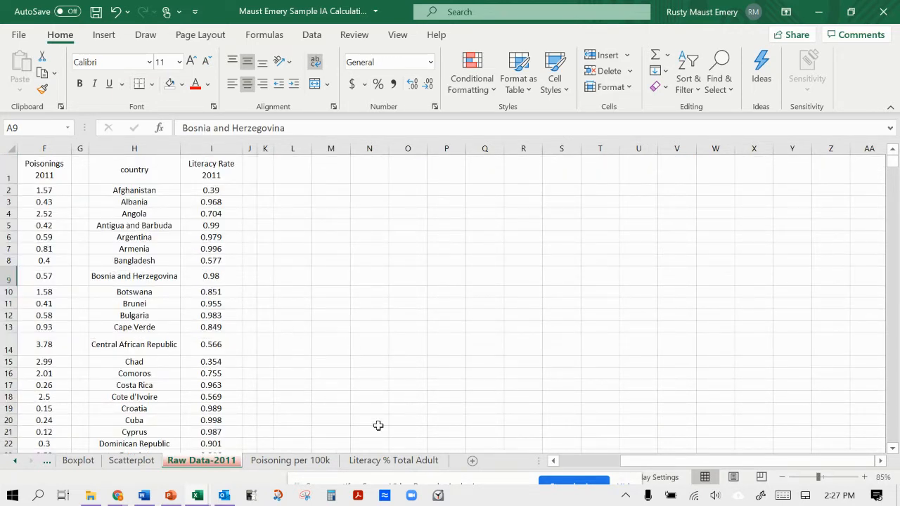
{"action": "left_click", "coordinate": [472, 461]}
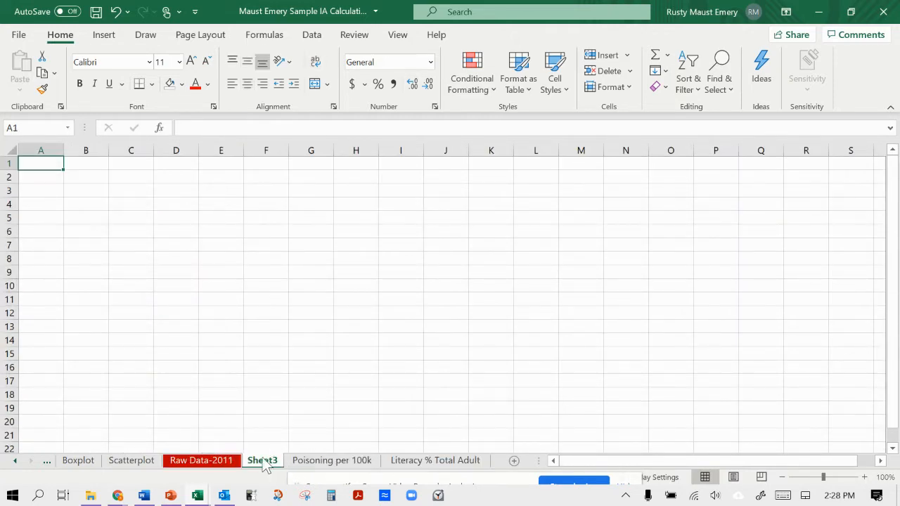
Copy the country column from the Poisoning per 100k sheet into column A of Sheet3.
{"action": "left_click", "coordinate": [302, 464]}
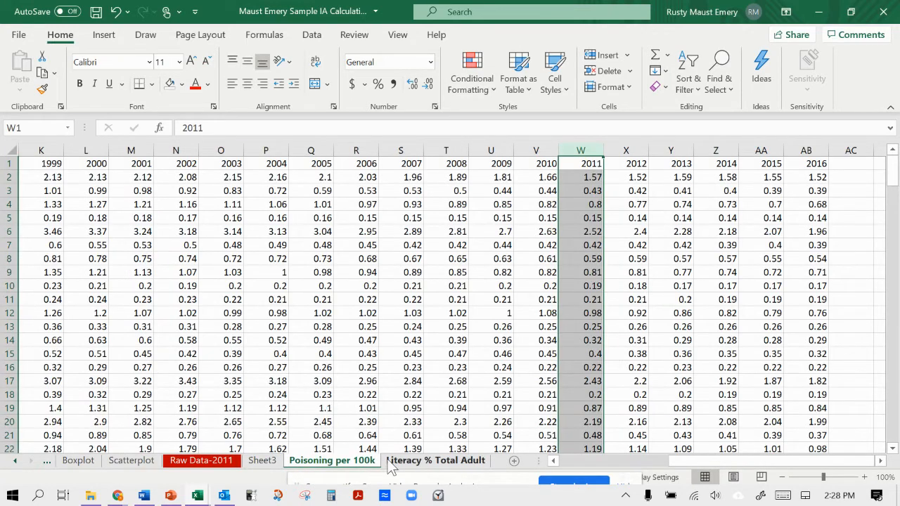
{"action": "scroll", "coordinate": [284, 380], "scroll_direction": "left", "scroll_amount": 5}
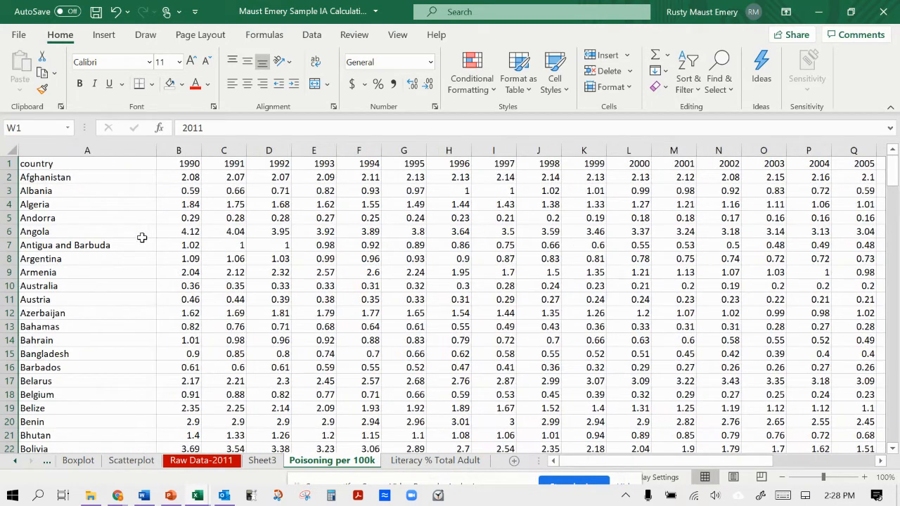
{"action": "left_click", "coordinate": [130, 149]}
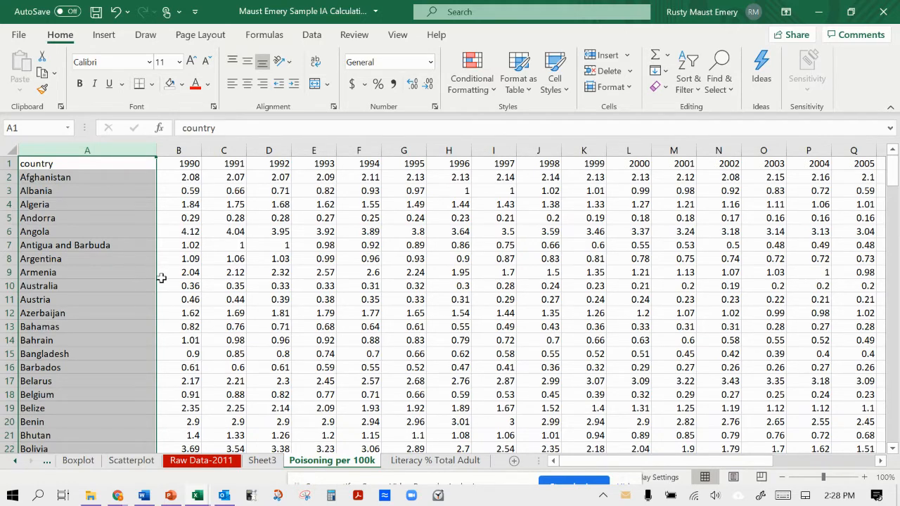
{"action": "right_click", "coordinate": [128, 258]}
{"action": "left_click", "coordinate": [166, 35]}
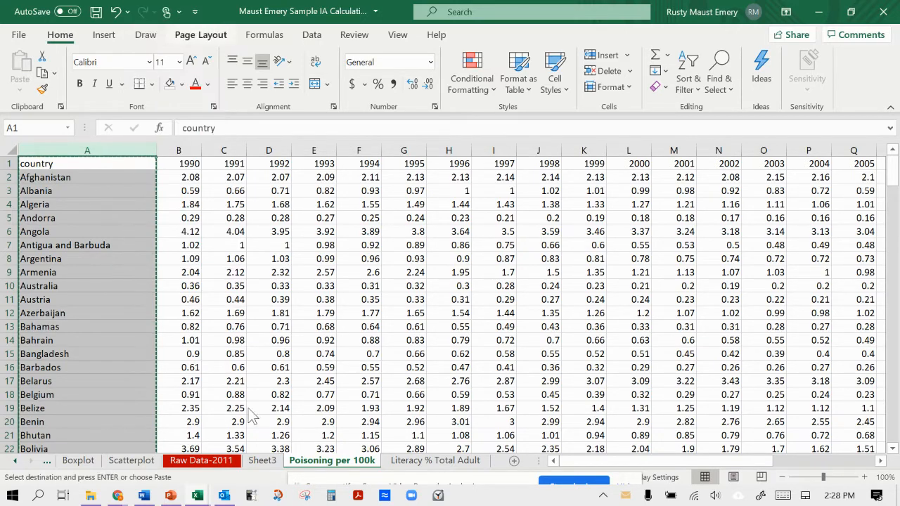
{"action": "left_click", "coordinate": [262, 460]}
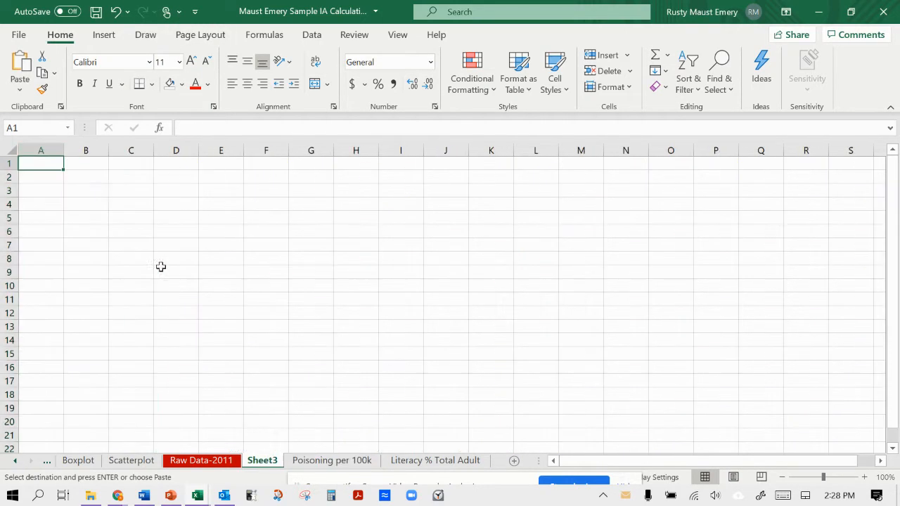
{"action": "right_click", "coordinate": [54, 151]}
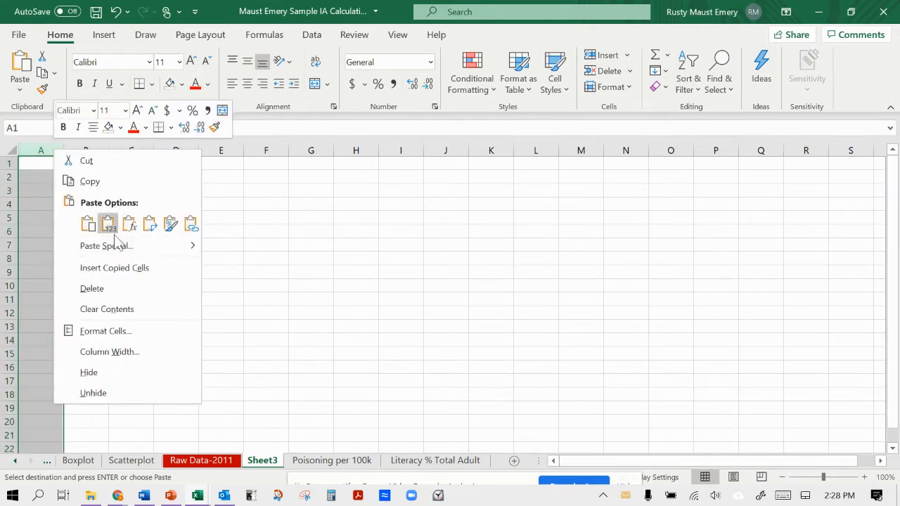
{"action": "left_click", "coordinate": [88, 224]}
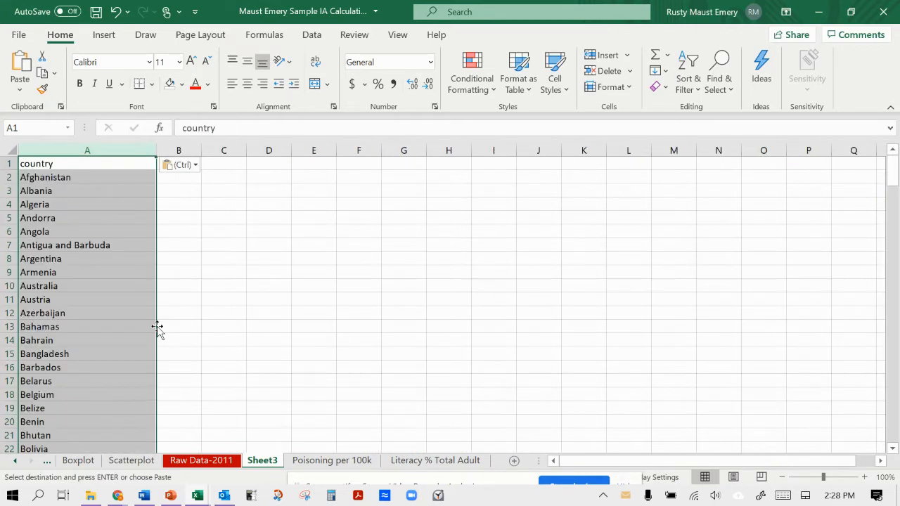
Copy the 2011 column from Poisoning per 100k into column B of Sheet3, and narrow the country column.
{"action": "left_click", "coordinate": [340, 464]}
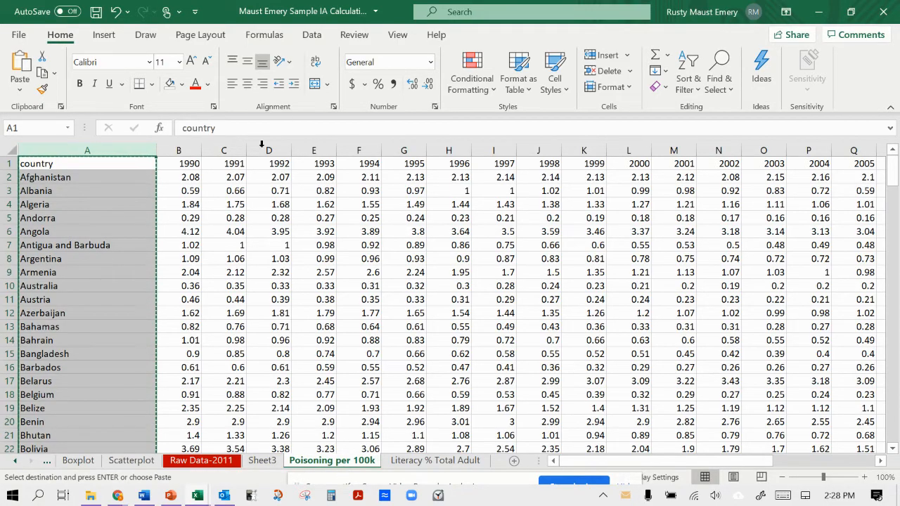
{"action": "scroll", "coordinate": [298, 201], "scroll_direction": "right", "scroll_amount": 5}
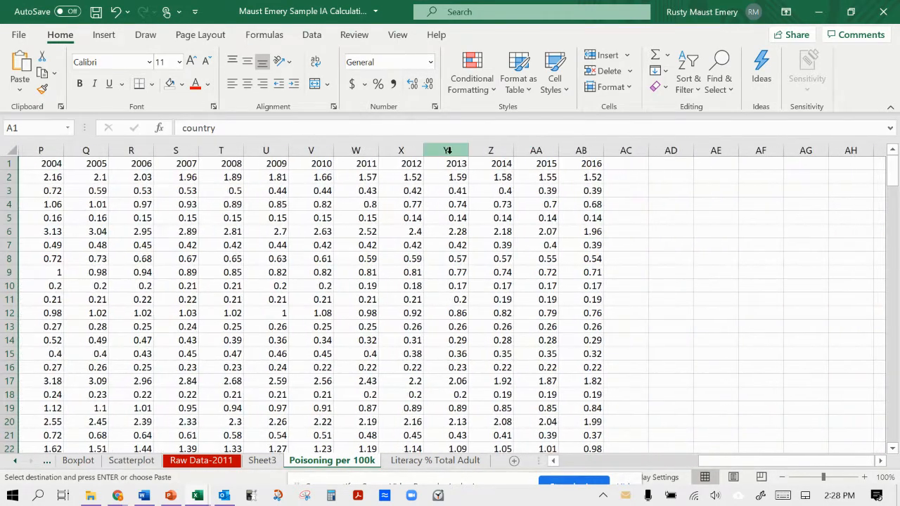
{"action": "left_click", "coordinate": [357, 149]}
{"action": "right_click", "coordinate": [358, 149]}
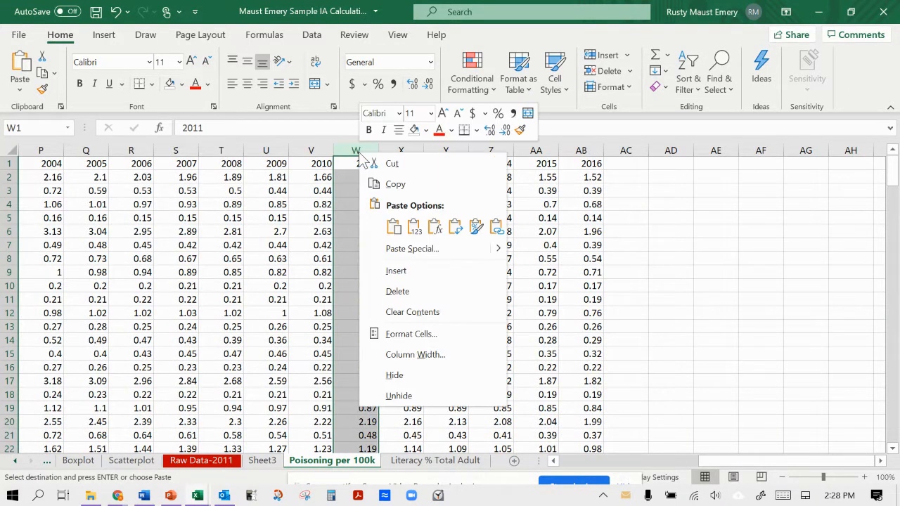
{"action": "left_click", "coordinate": [407, 186]}
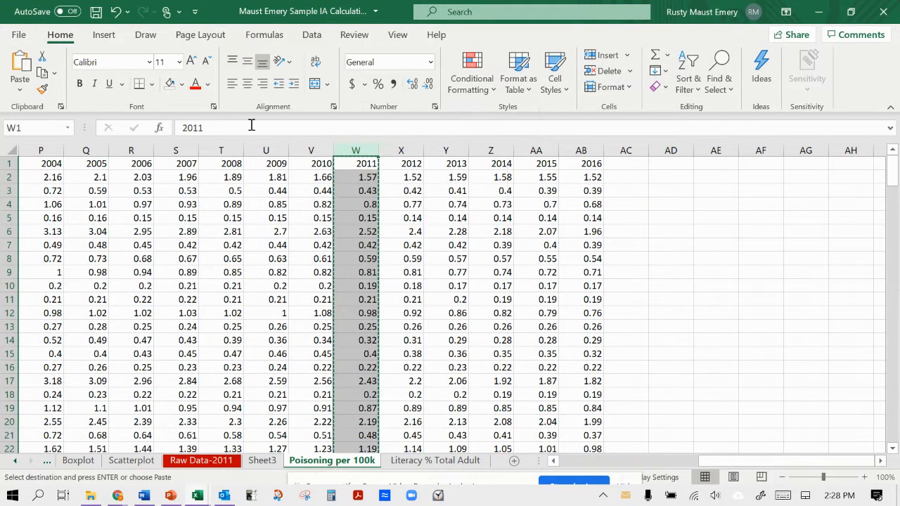
{"action": "left_click", "coordinate": [262, 461]}
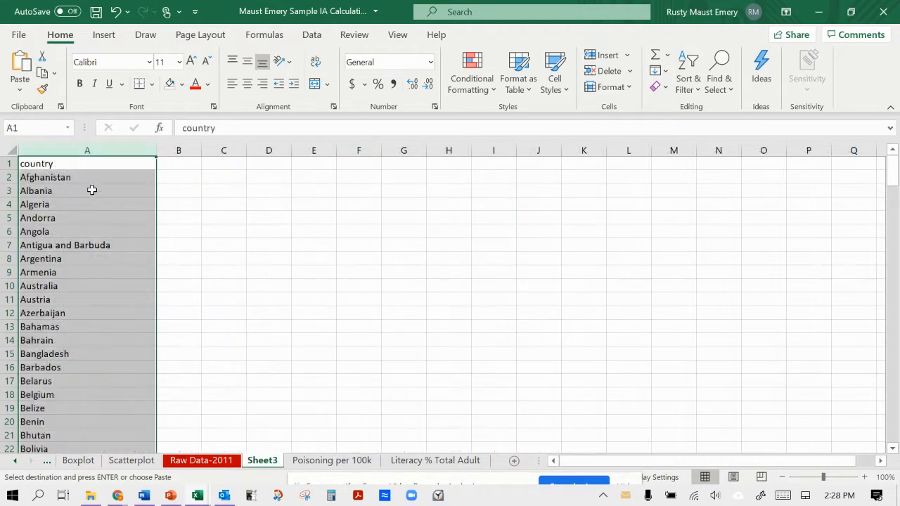
{"action": "right_click", "coordinate": [176, 151]}
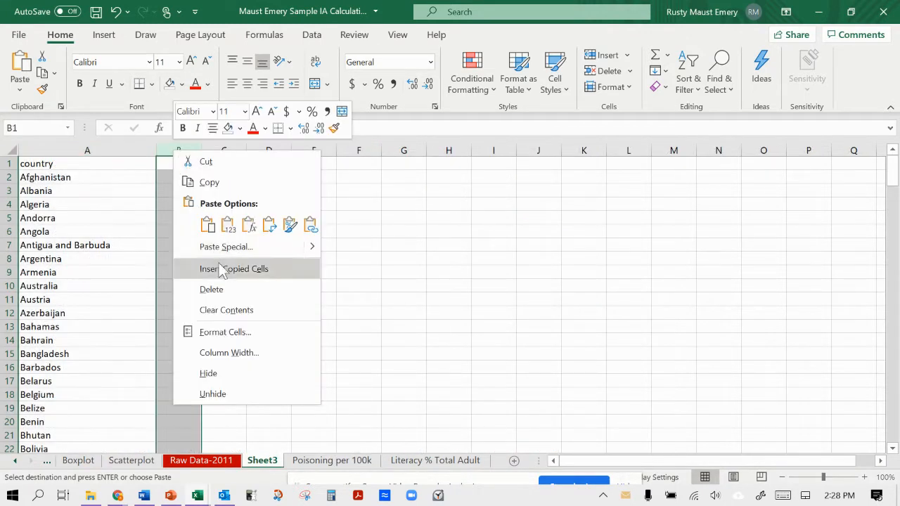
{"action": "left_click", "coordinate": [207, 225]}
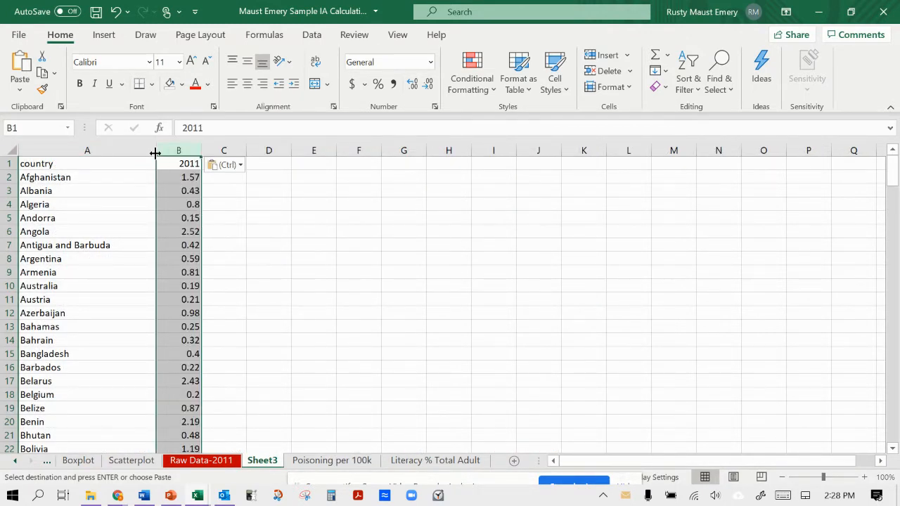
{"action": "left_click_drag", "start_coordinate": [154, 151], "coordinate": [101, 156]}
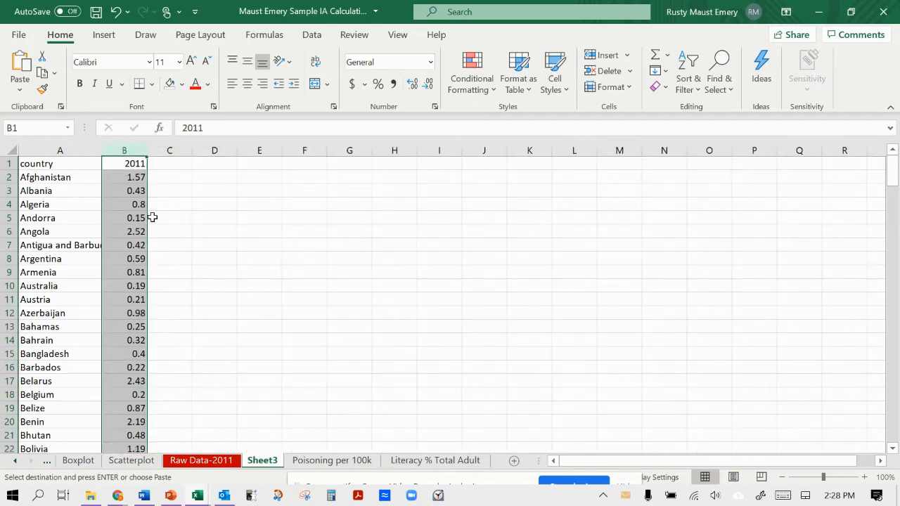
Change the header in cell B1 to Poison-2011 and fit column B to its contents.
{"action": "double_click", "coordinate": [127, 162]}
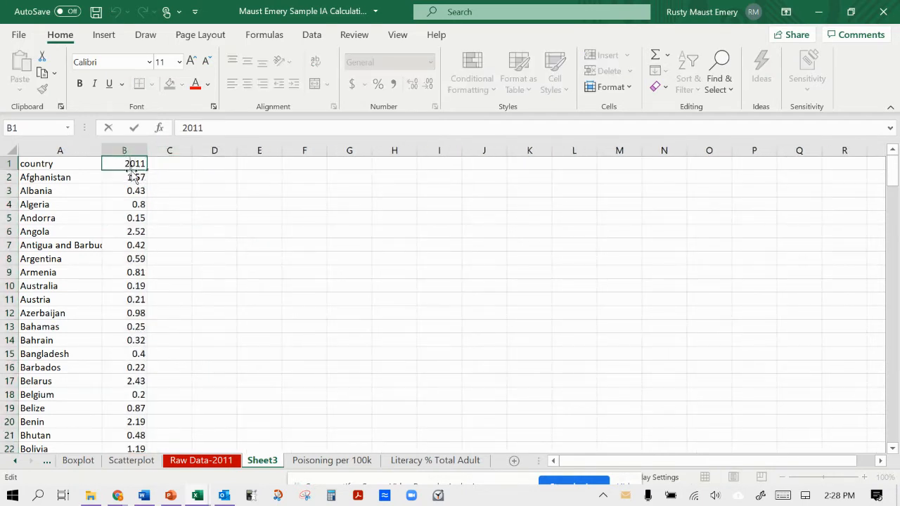
{"action": "type", "text": "Poison"}
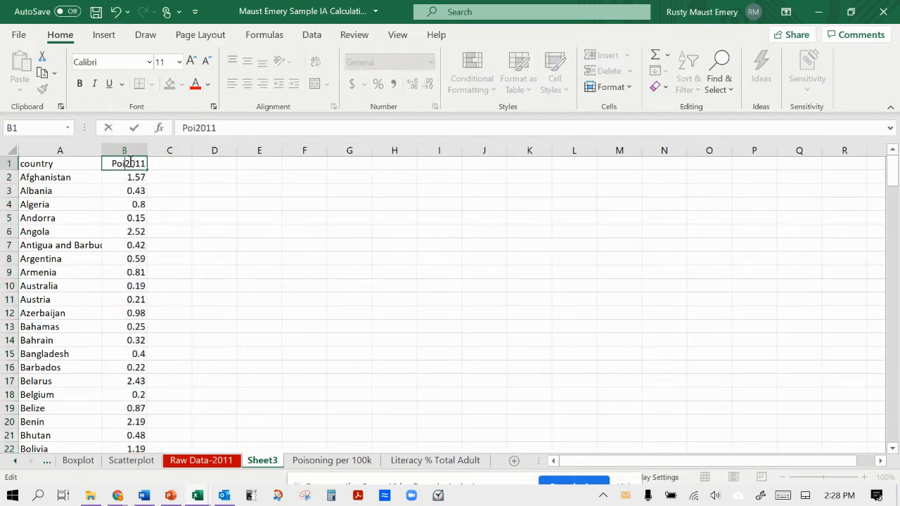
{"action": "type", "text": ":"}
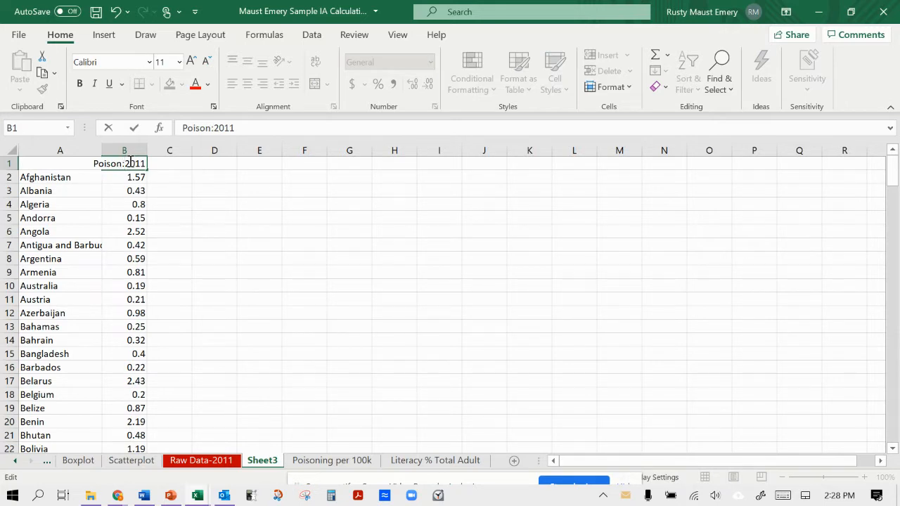
{"action": "key", "text": "BackSpace"}
{"action": "type", "text": "-"}
{"action": "key", "text": "Return"}
{"action": "double_click", "coordinate": [147, 146]}
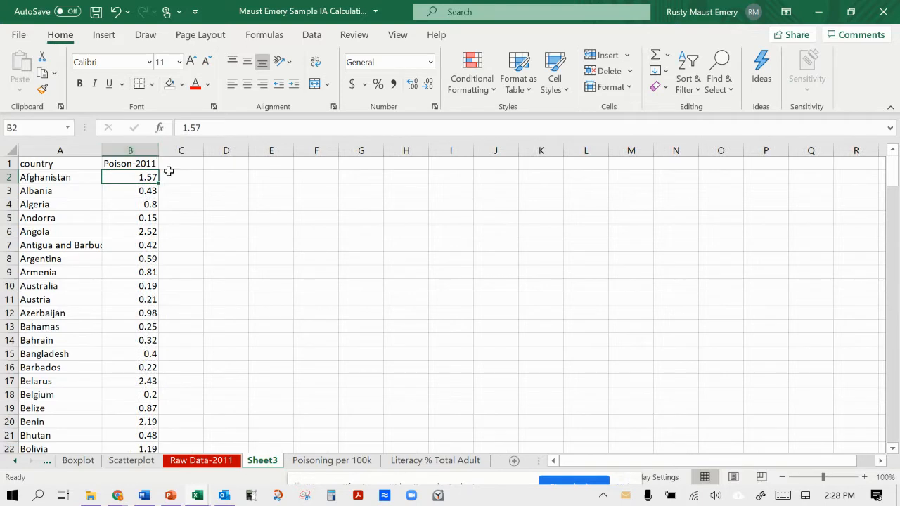
Copy the country column from the Literacy % Total Adult sheet into column D of Sheet3, starting at D1.
{"action": "left_click", "coordinate": [214, 161]}
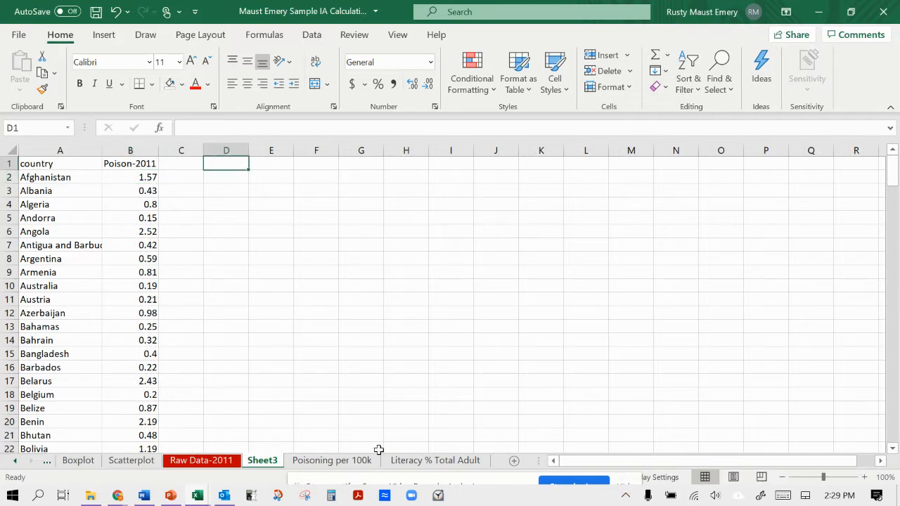
{"action": "left_click", "coordinate": [408, 462]}
{"action": "scroll", "coordinate": [358, 314], "scroll_direction": "left", "scroll_amount": 10}
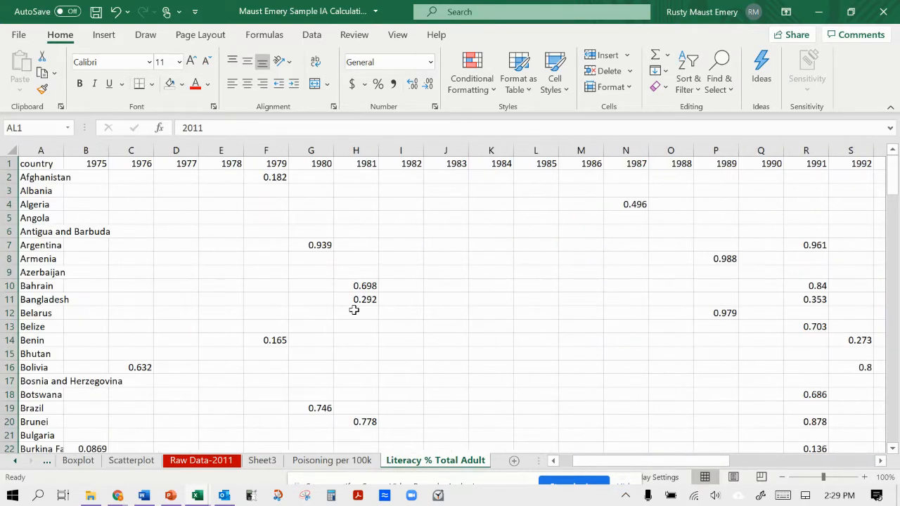
{"action": "left_click", "coordinate": [41, 151]}
{"action": "key", "text": "ctrl+c"}
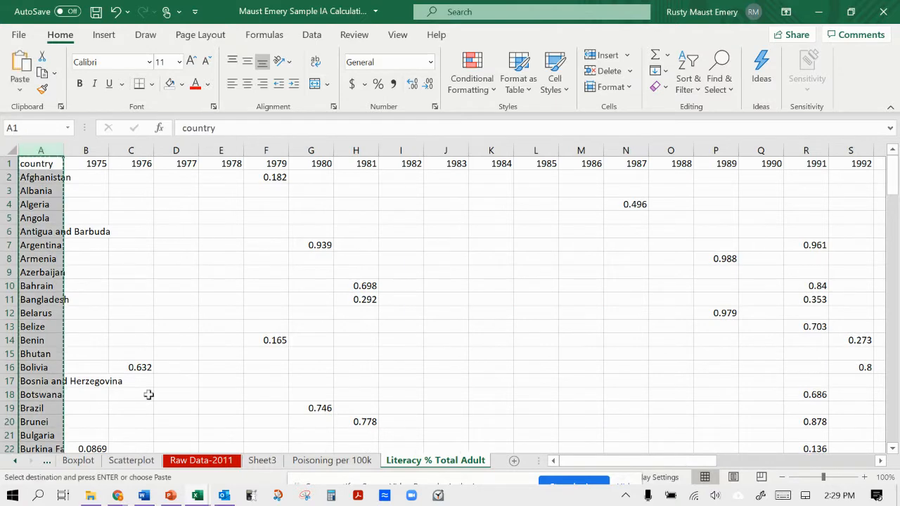
{"action": "left_click", "coordinate": [262, 461]}
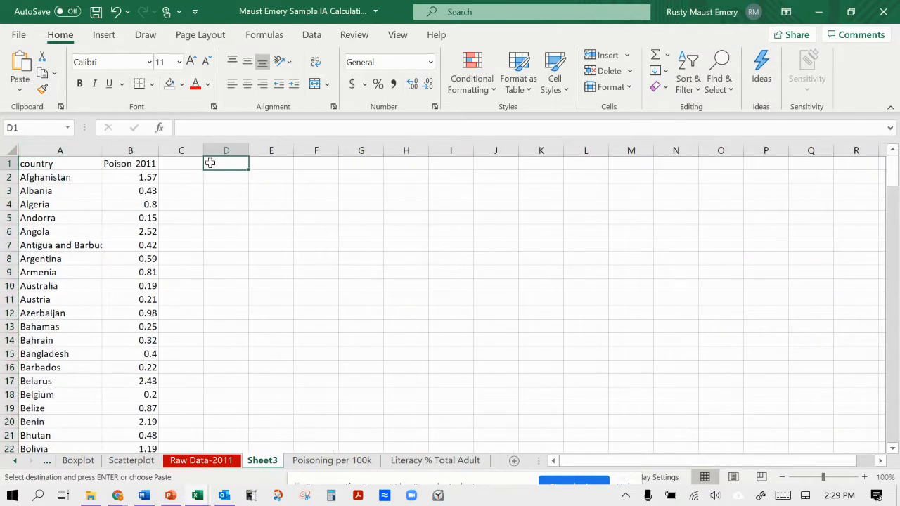
{"action": "key", "text": "ctrl+v"}
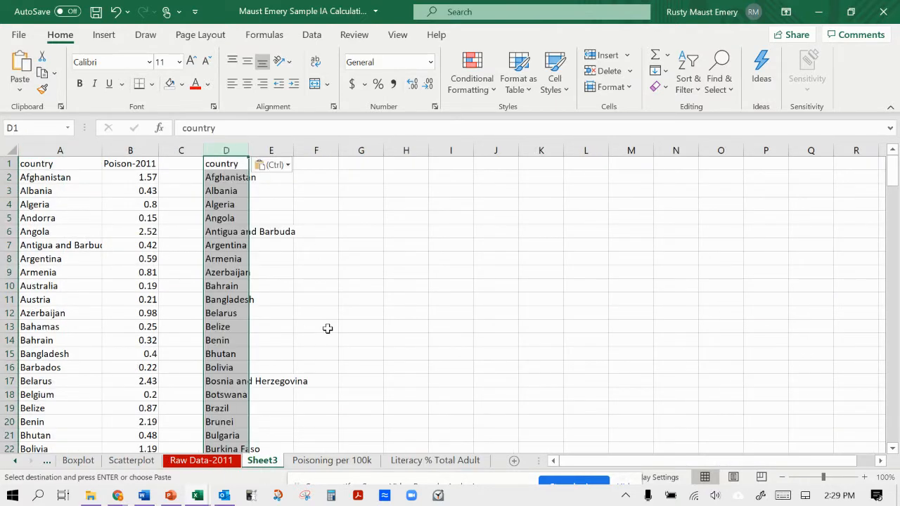
Copy the 2011 column from the Literacy % Total Adult sheet into column E of Sheet3, starting at E1.
{"action": "left_click", "coordinate": [435, 460]}
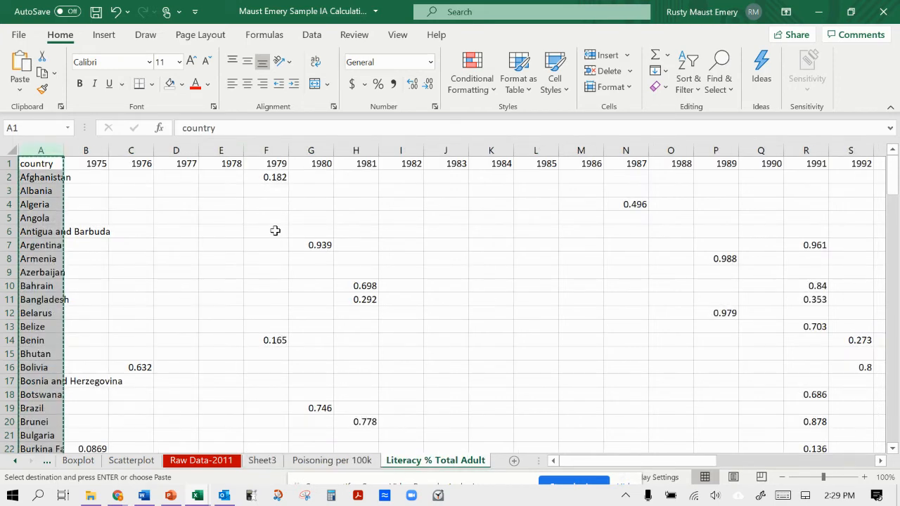
{"action": "scroll", "coordinate": [286, 239], "scroll_direction": "right", "scroll_amount": 10}
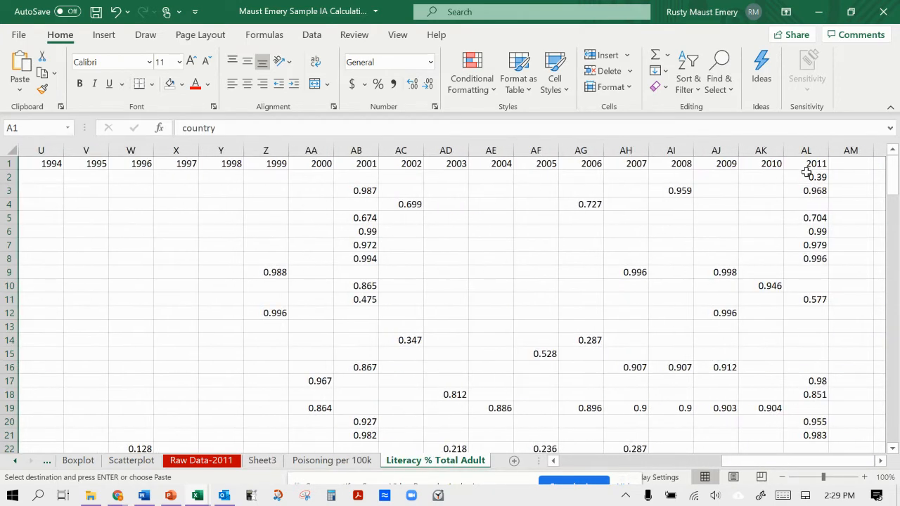
{"action": "left_click", "coordinate": [806, 150]}
{"action": "key", "text": "ctrl+c"}
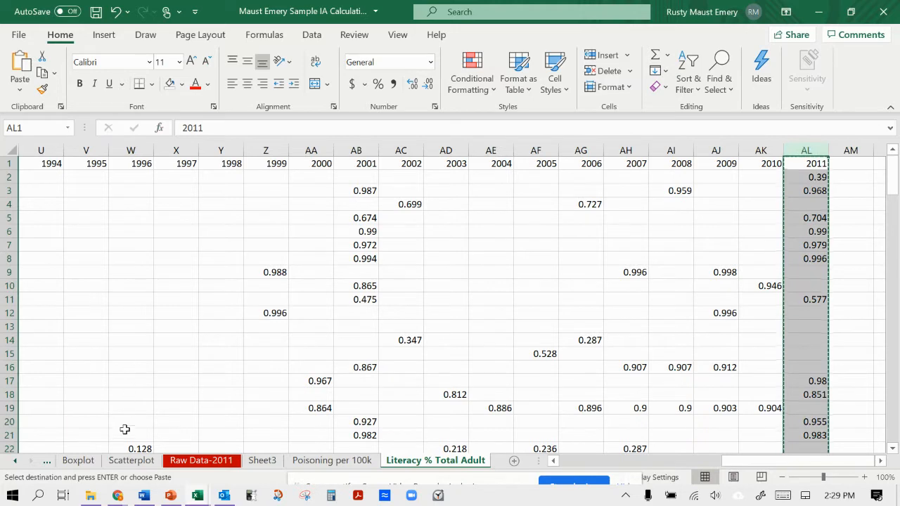
{"action": "left_click", "coordinate": [261, 460]}
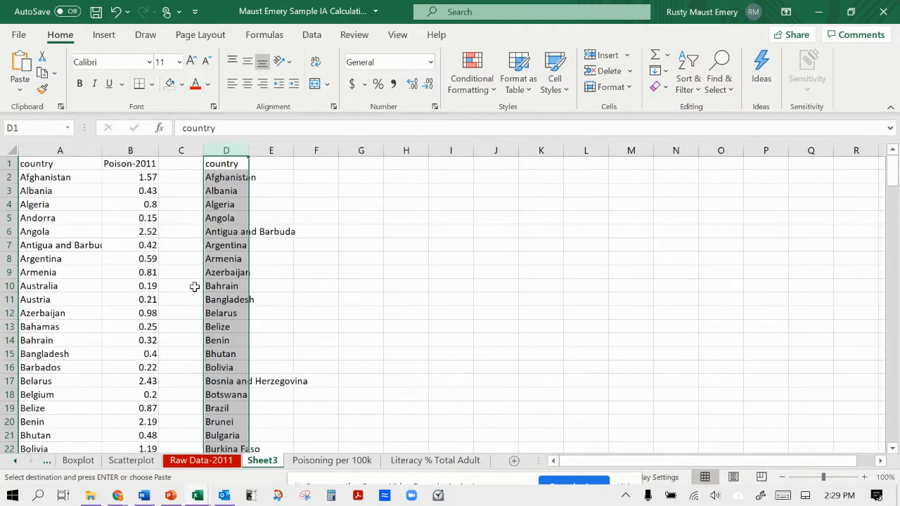
{"action": "left_click", "coordinate": [274, 164]}
{"action": "key", "text": "ctrl+v"}
Change the header in cell E1 to Lit. Rate-2011, fit column E to it, and widen column D to show full country names.
{"action": "double_click", "coordinate": [274, 164]}
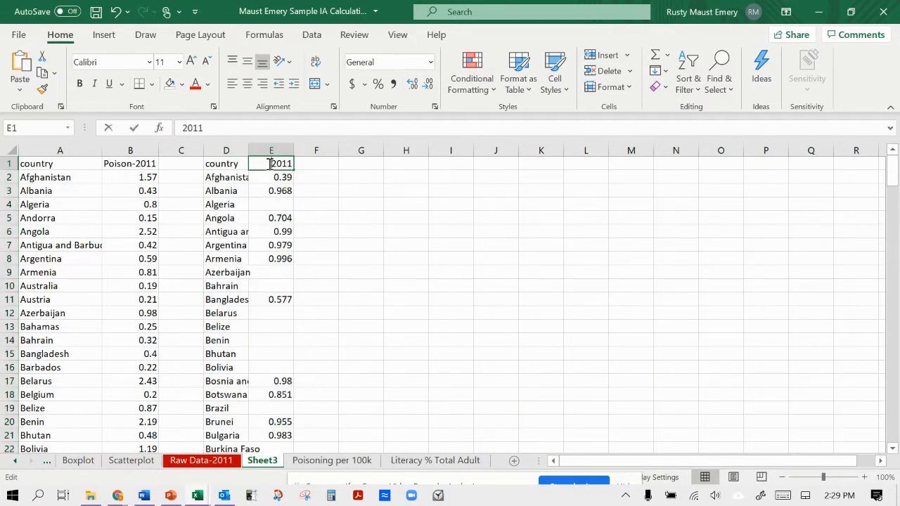
{"action": "type", "text": "Lit. R"}
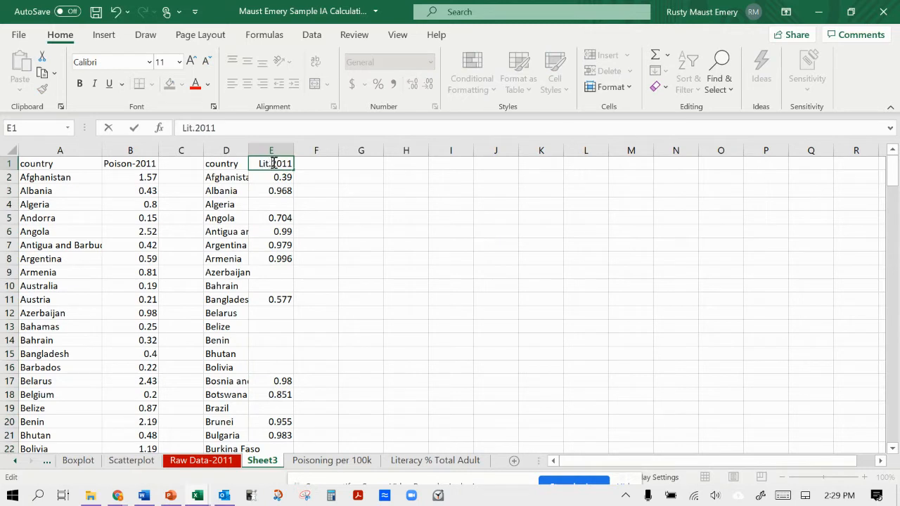
{"action": "type", "text": "ate-"}
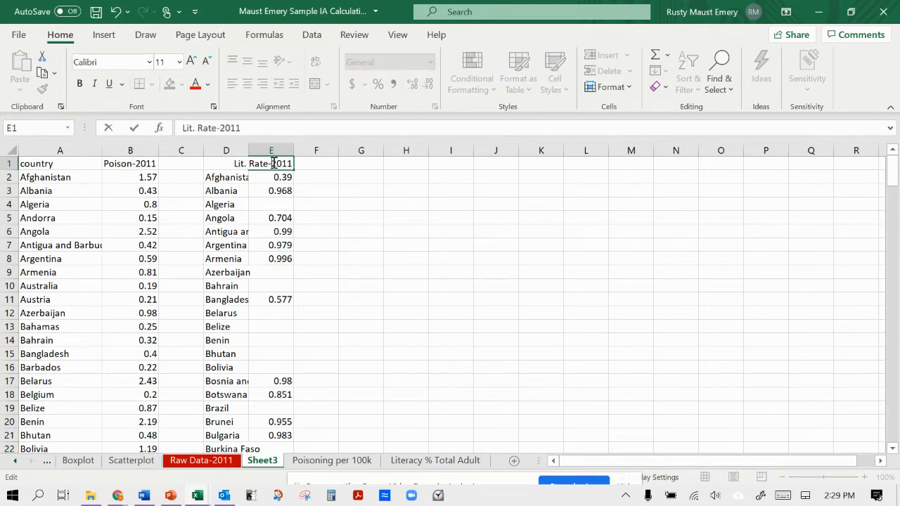
{"action": "key", "text": "Return"}
{"action": "double_click", "coordinate": [296, 152]}
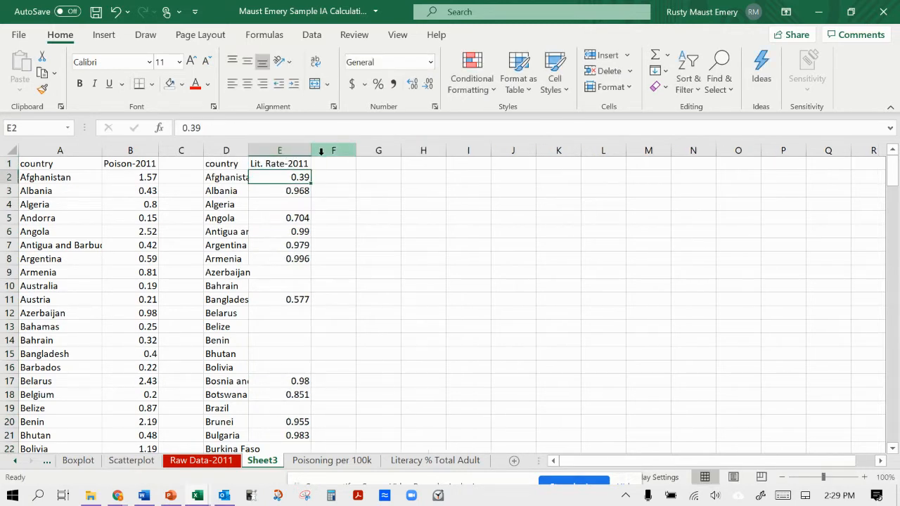
{"action": "left_click_drag", "start_coordinate": [204, 151], "coordinate": [330, 147]}
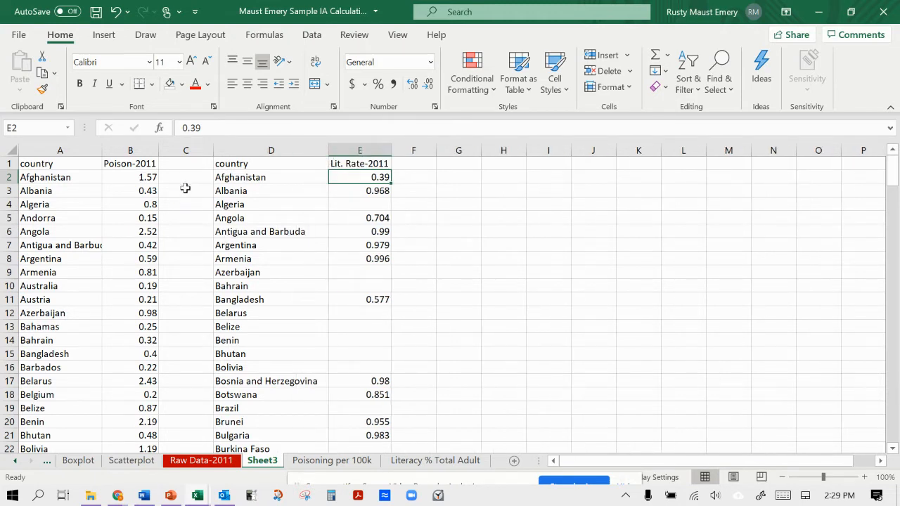
Compare the two country lists in rows 2 to 5 for mismatched countries and missing literacy values.
{"action": "left_click", "coordinate": [86, 218]}
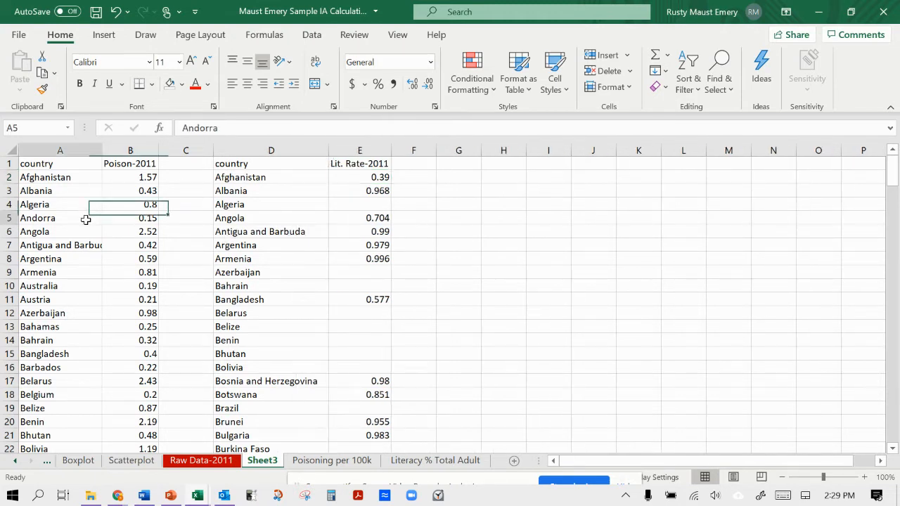
{"action": "left_click", "coordinate": [10, 218]}
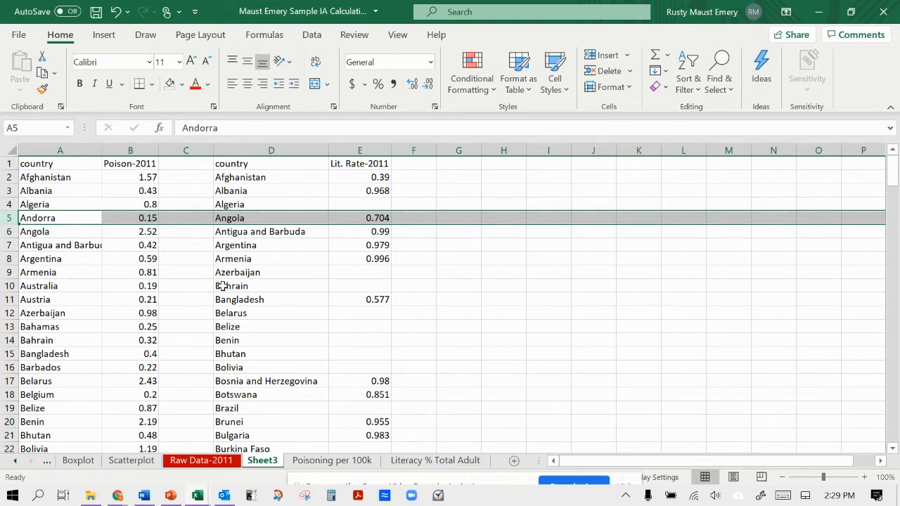
{"action": "left_click", "coordinate": [92, 178]}
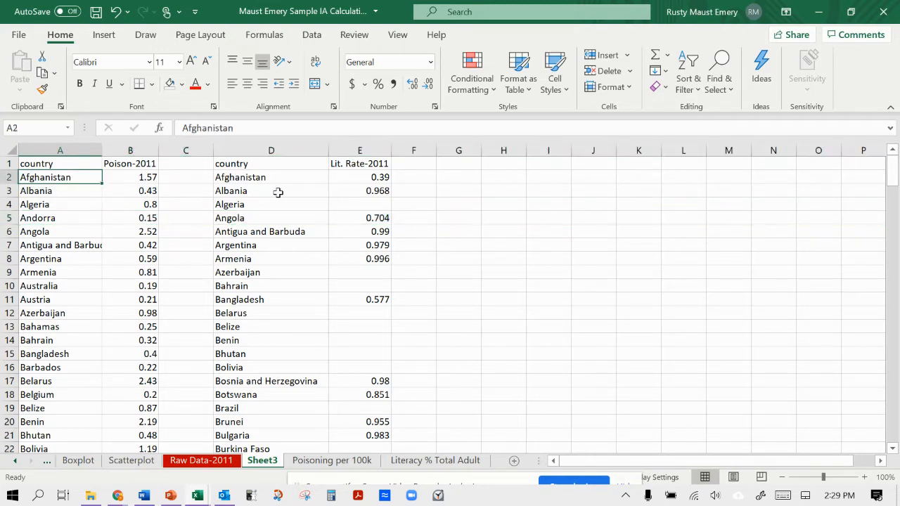
{"action": "left_click", "coordinate": [330, 192], "text": "shift"}
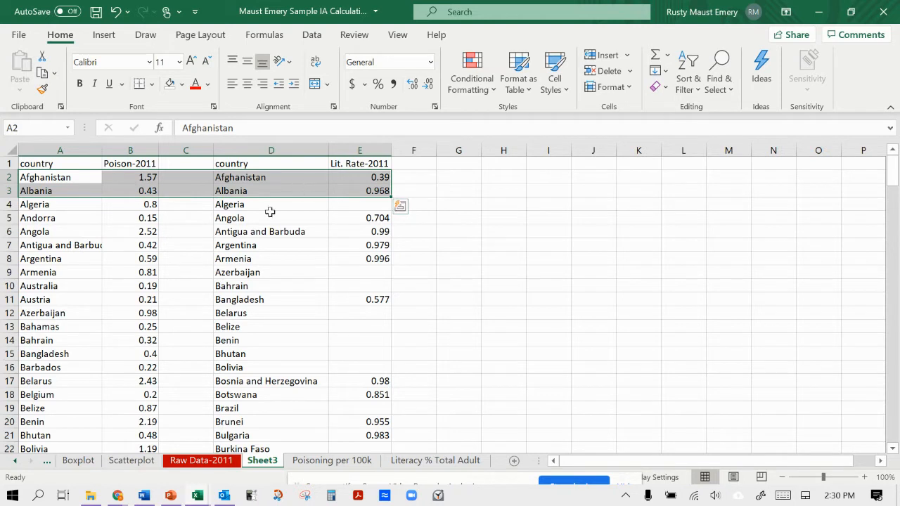
{"action": "left_click", "coordinate": [73, 208]}
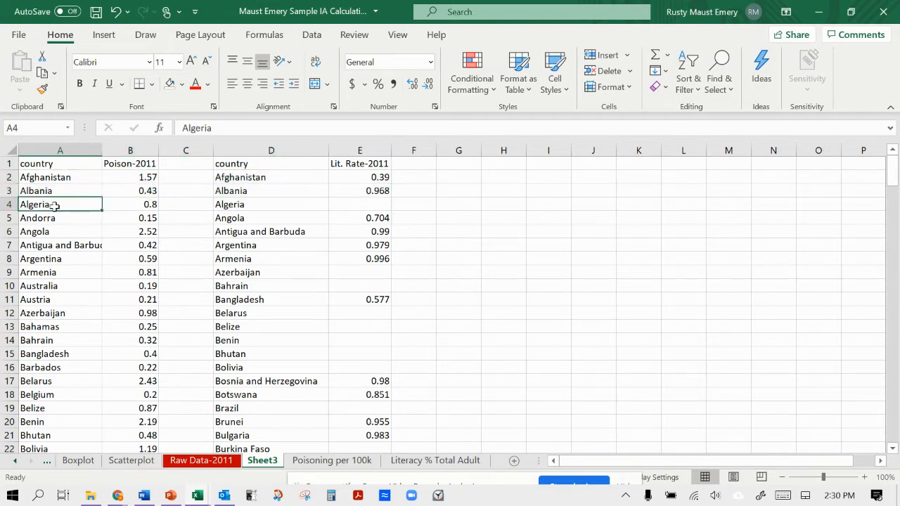
{"action": "left_click", "coordinate": [7, 204]}
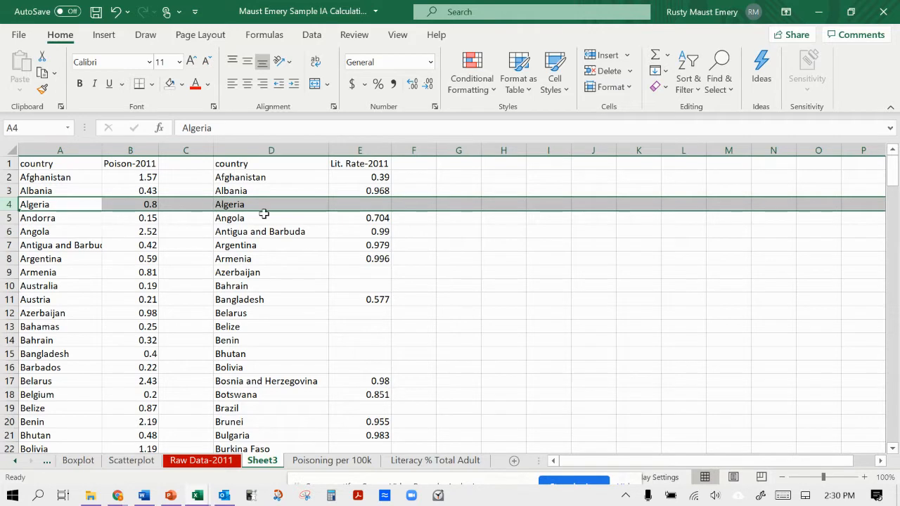
{"action": "left_click", "coordinate": [348, 202]}
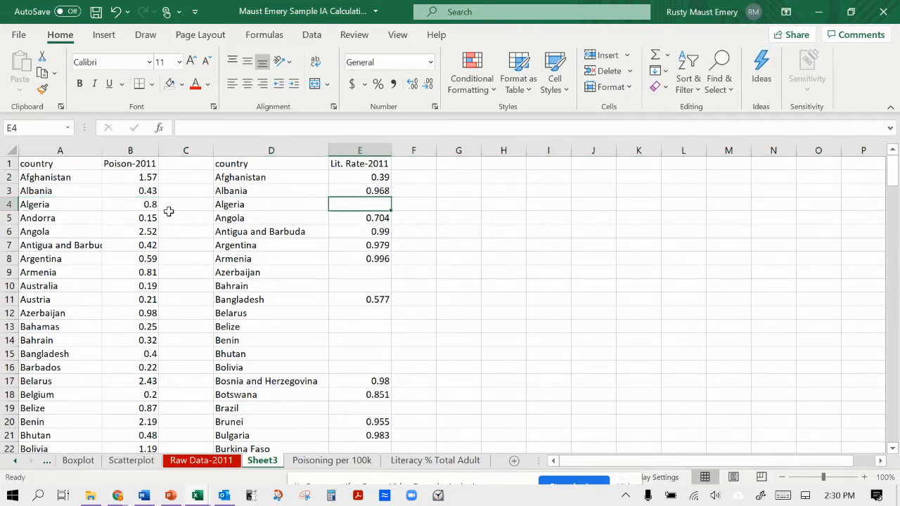
Clear the Algeria data from row 4 and delete the emptied row.
{"action": "left_click", "coordinate": [9, 204]}
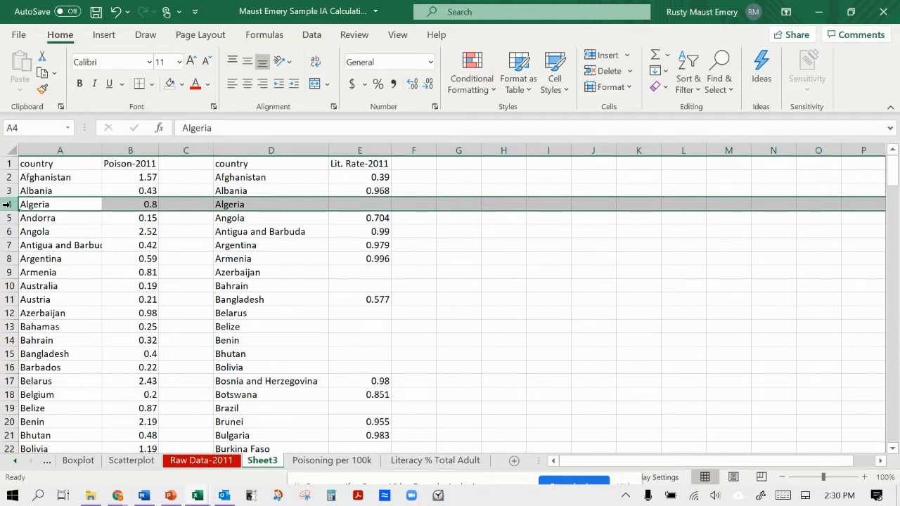
{"action": "key", "text": "Delete"}
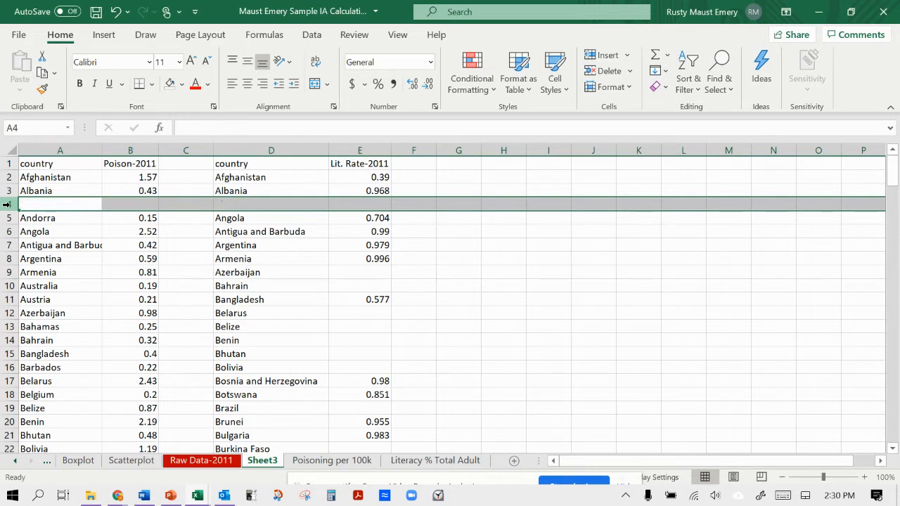
{"action": "left_click", "coordinate": [28, 219]}
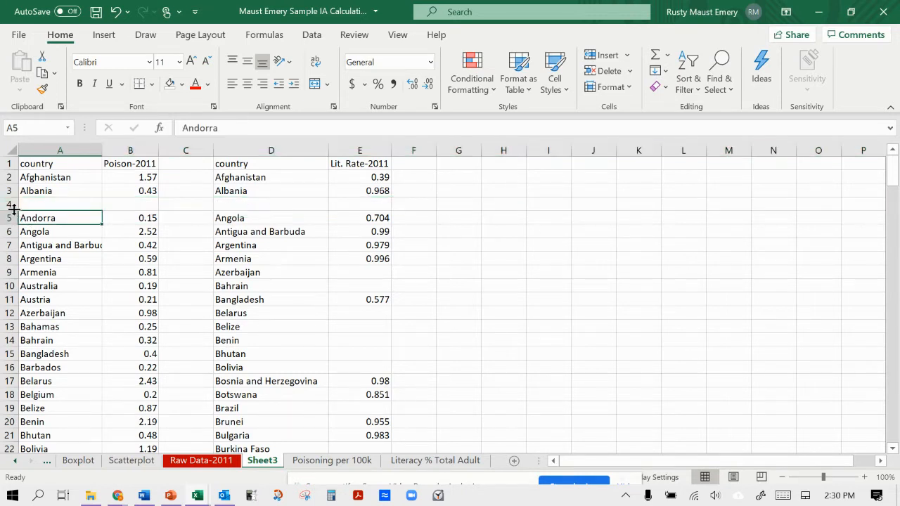
{"action": "left_click", "coordinate": [7, 204]}
{"action": "key", "text": "BackSpace"}
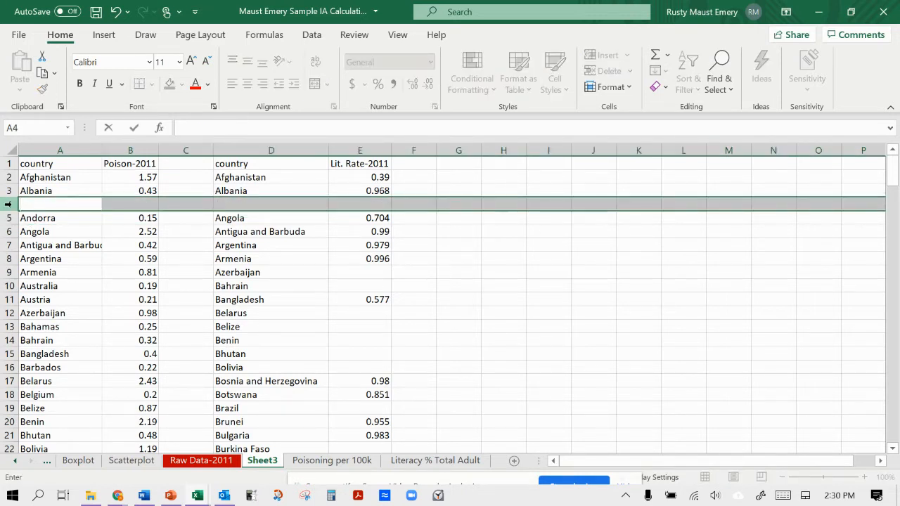
{"action": "left_click", "coordinate": [39, 218]}
{"action": "left_click", "coordinate": [44, 204]}
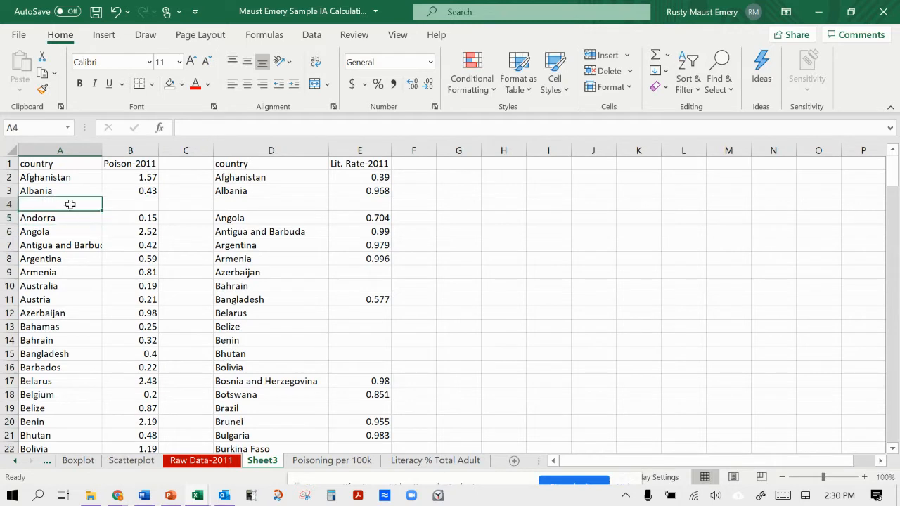
{"action": "left_click", "coordinate": [6, 204]}
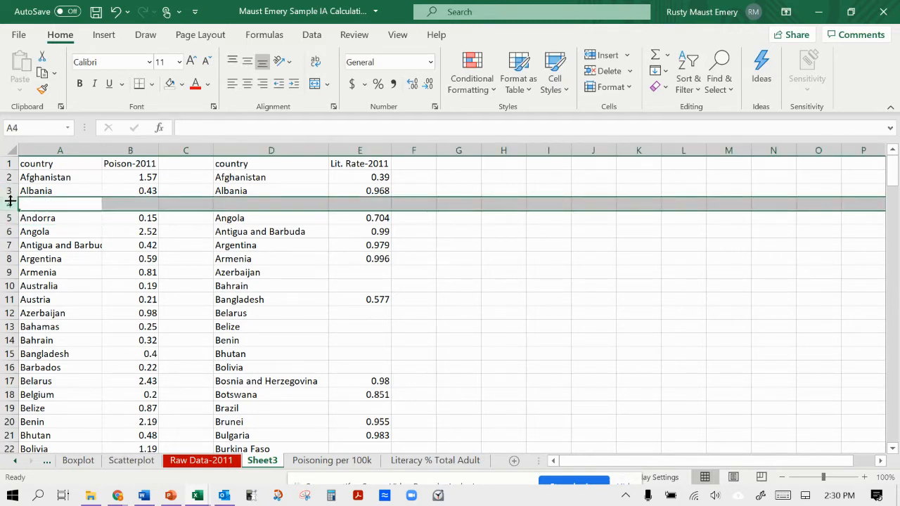
{"action": "right_click", "coordinate": [9, 203]}
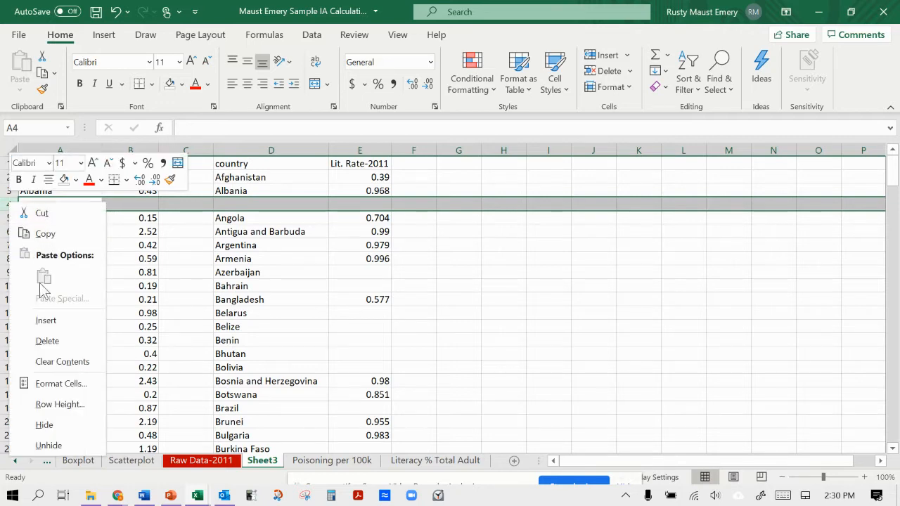
{"action": "left_click", "coordinate": [50, 340]}
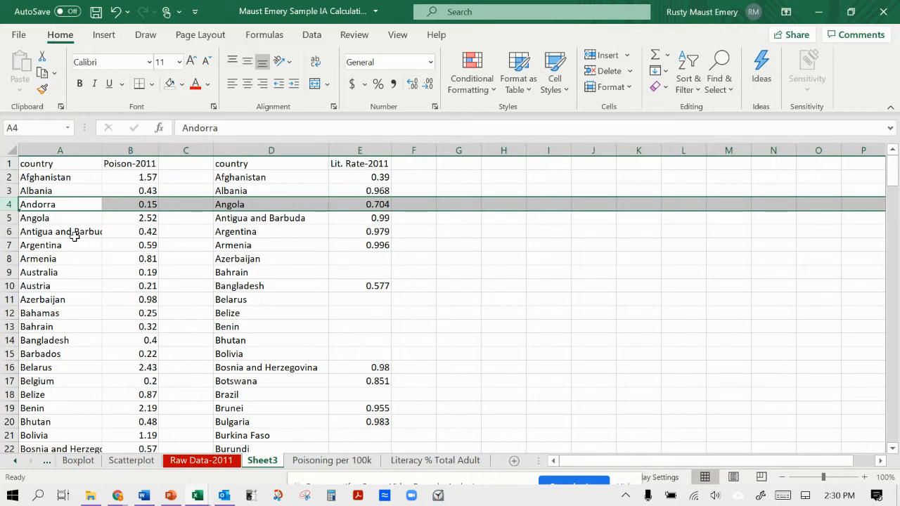
Insert two blank rows above the Andorra entry, at row 4.
{"action": "right_click", "coordinate": [11, 209]}
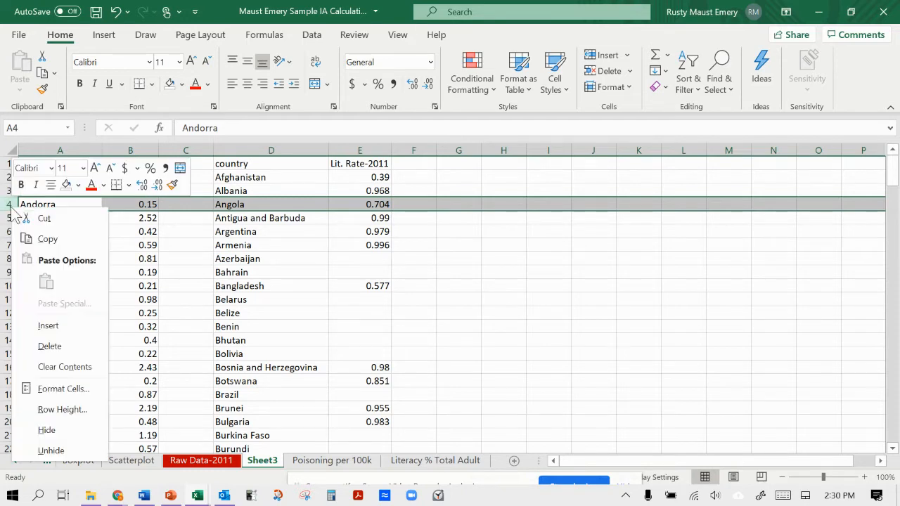
{"action": "left_click", "coordinate": [46, 325]}
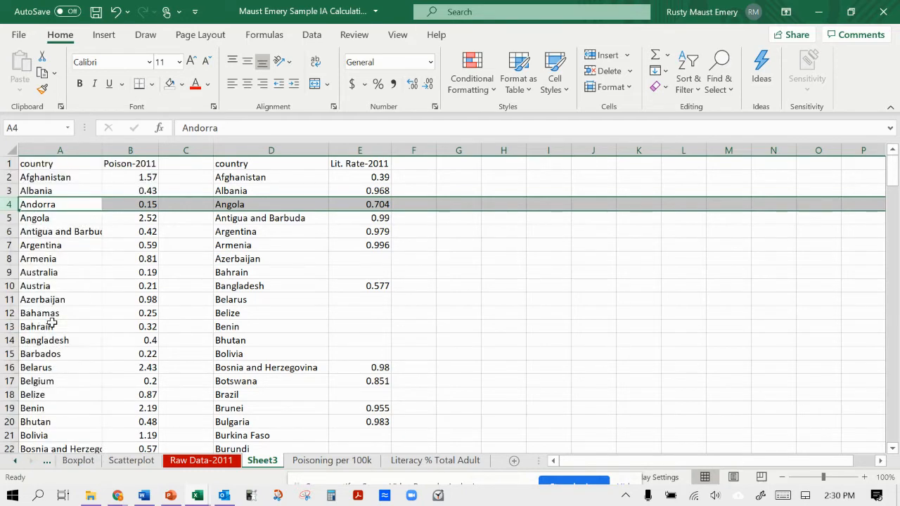
{"action": "right_click", "coordinate": [11, 210]}
{"action": "left_click", "coordinate": [61, 322]}
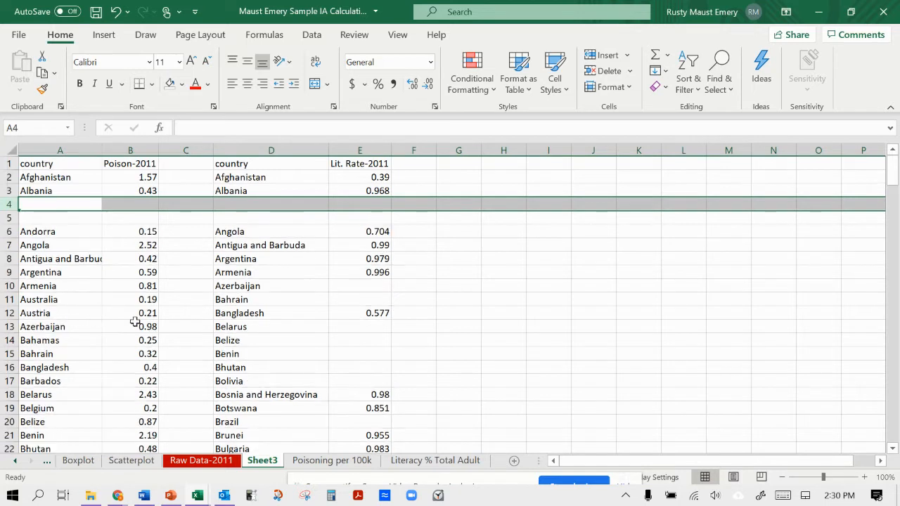
{"action": "left_click", "coordinate": [210, 300]}
Clear Andorra's country name and poisoning value from cells A6:B6, leaving the literacy columns untouched.
{"action": "left_click", "coordinate": [84, 231]}
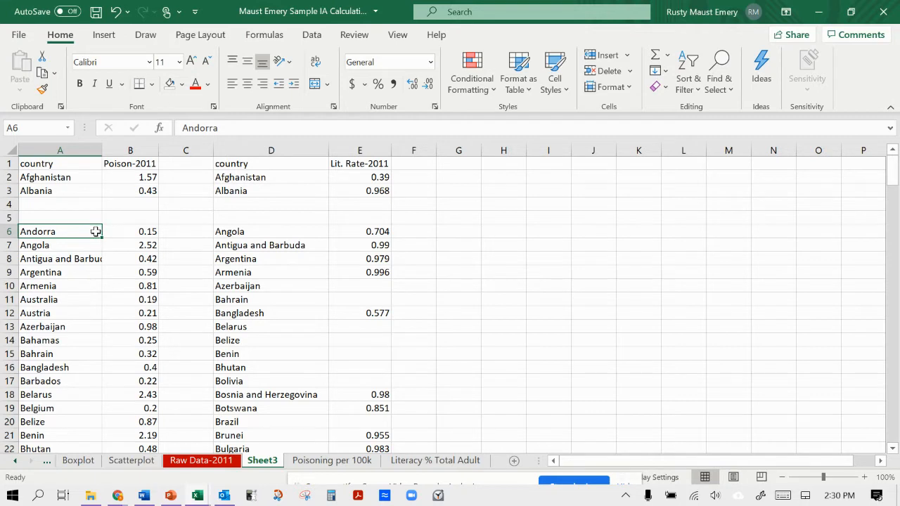
{"action": "left_click_drag", "start_coordinate": [111, 232], "coordinate": [115, 232]}
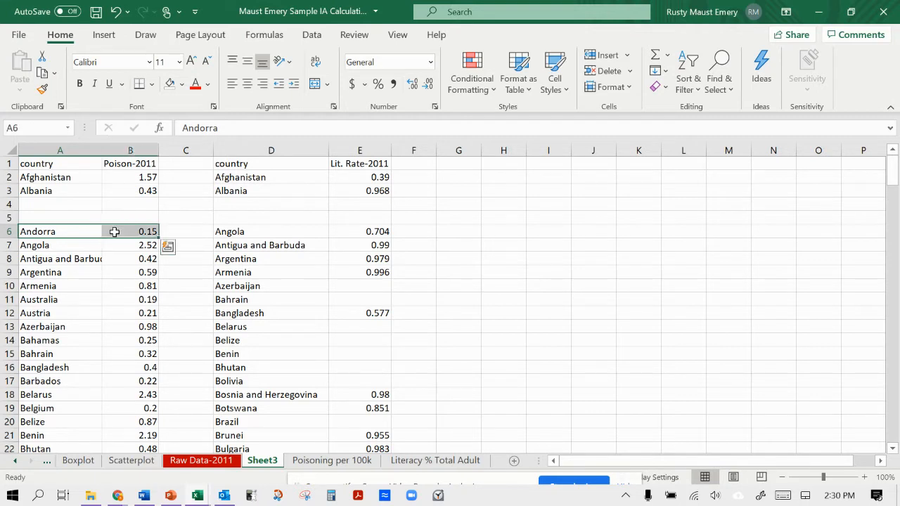
{"action": "left_click", "coordinate": [89, 232]}
{"action": "left_click", "coordinate": [87, 219]}
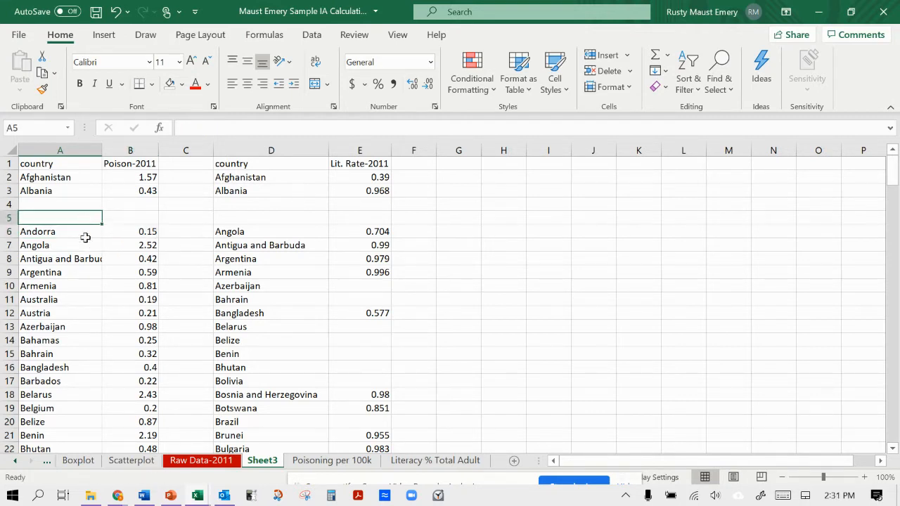
{"action": "left_click", "coordinate": [90, 234]}
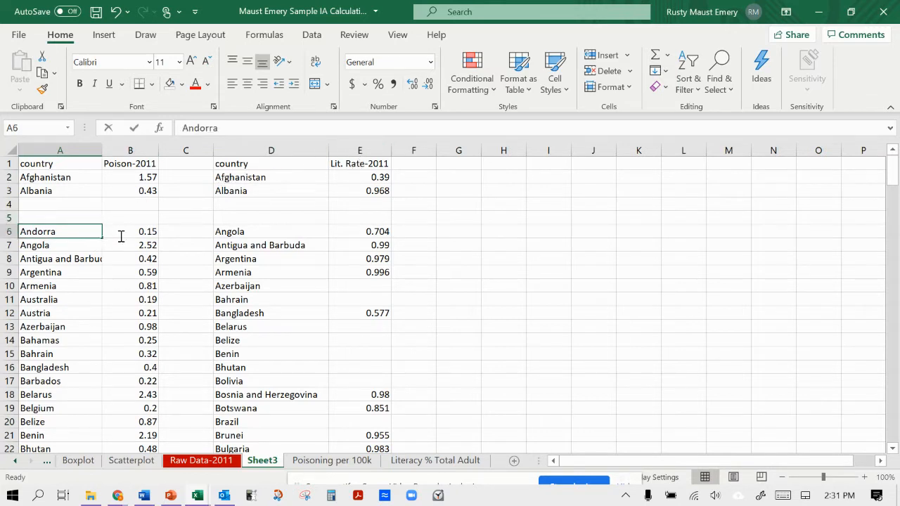
{"action": "key", "text": "F2"}
{"action": "left_click", "coordinate": [84, 222]}
{"action": "left_click_drag", "start_coordinate": [83, 231], "coordinate": [118, 231]}
{"action": "key", "text": "Delete"}
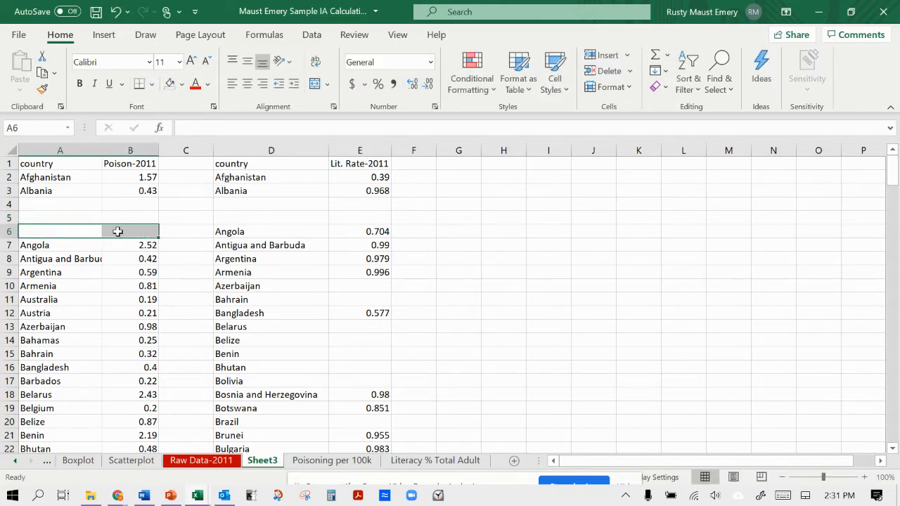
Move Angola's country name and poisoning value from A7:B7 up to A4:B4.
{"action": "left_click_drag", "start_coordinate": [73, 245], "coordinate": [122, 206]}
{"action": "left_click", "coordinate": [79, 235]}
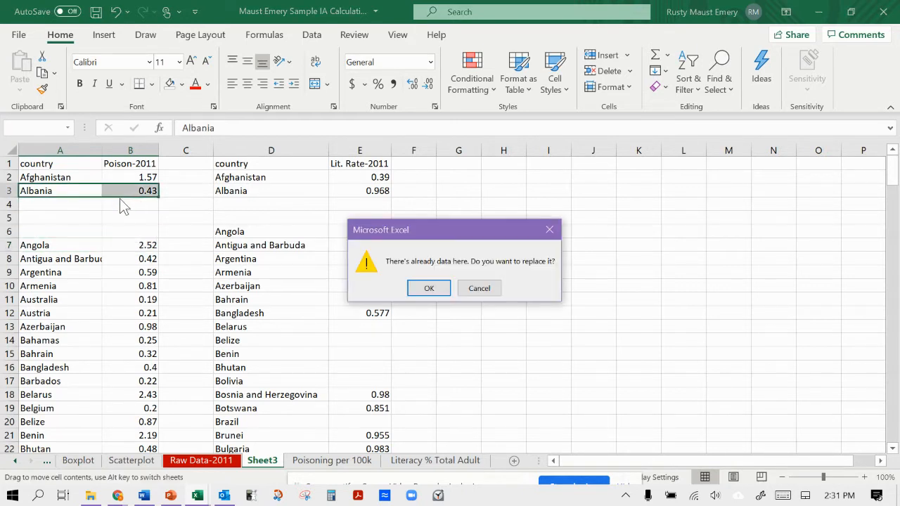
{"action": "left_click", "coordinate": [469, 288]}
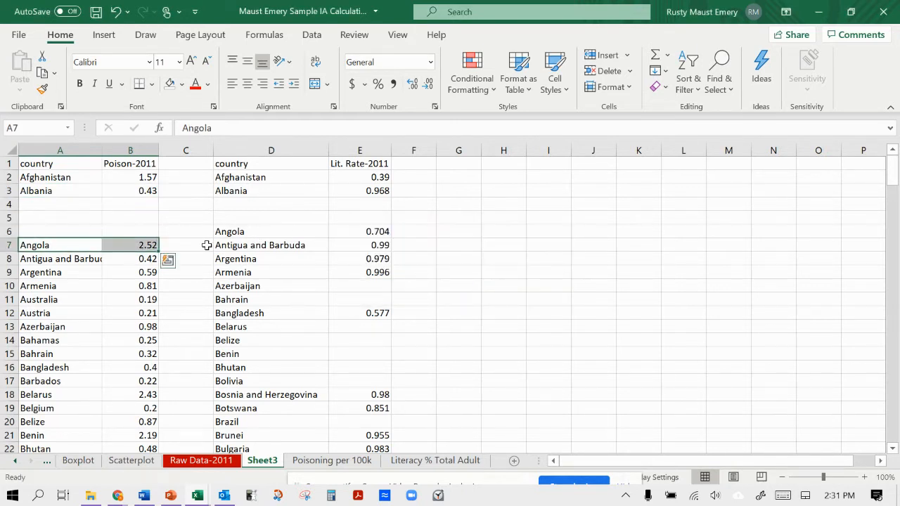
{"action": "left_click_drag", "start_coordinate": [133, 241], "coordinate": [133, 200]}
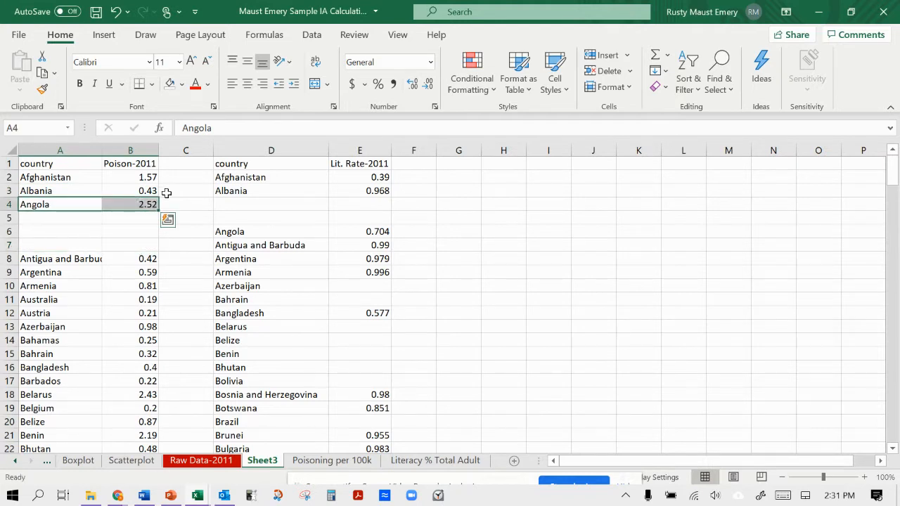
Move Angola's country name and literacy rate from D6:E6 up to D4:E4, beside its poisoning entry.
{"action": "left_click", "coordinate": [233, 232]}
{"action": "left_click_drag", "start_coordinate": [332, 231], "coordinate": [337, 196]}
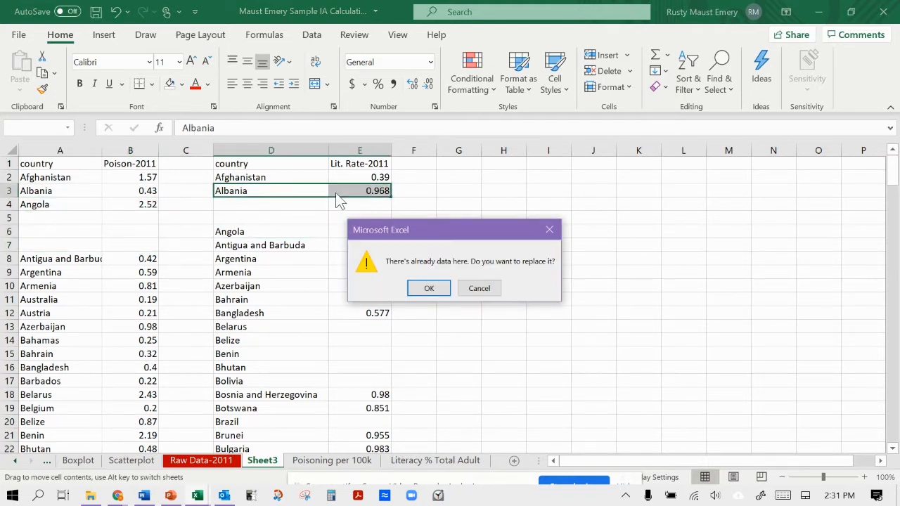
{"action": "left_click", "coordinate": [492, 290]}
{"action": "left_click_drag", "start_coordinate": [372, 228], "coordinate": [371, 204]}
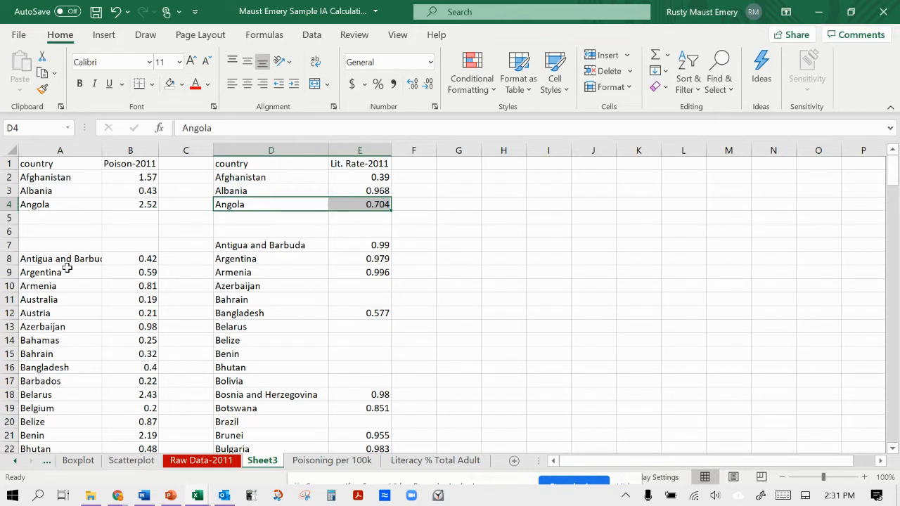
Move the Antigua and Barbuda, Argentina and Armenia entries in both the poisoning and literacy columns up to rows 5 to 7.
{"action": "left_click_drag", "start_coordinate": [80, 262], "coordinate": [113, 224]}
{"action": "left_click_drag", "start_coordinate": [223, 246], "coordinate": [342, 219]}
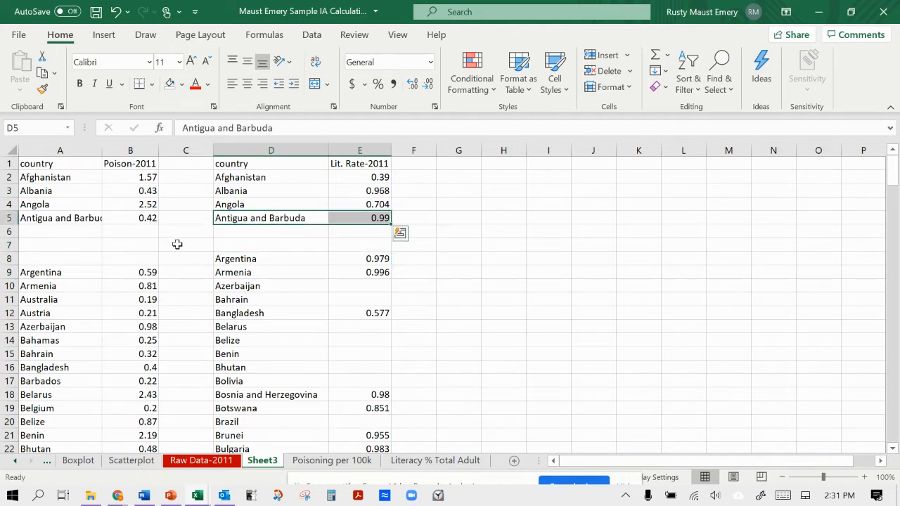
{"action": "mouse_move", "coordinate": [99, 272]}
{"action": "left_mouse_down"}
{"action": "mouse_move", "coordinate": [99, 281]}
{"action": "mouse_move", "coordinate": [112, 274]}
{"action": "left_mouse_up"}
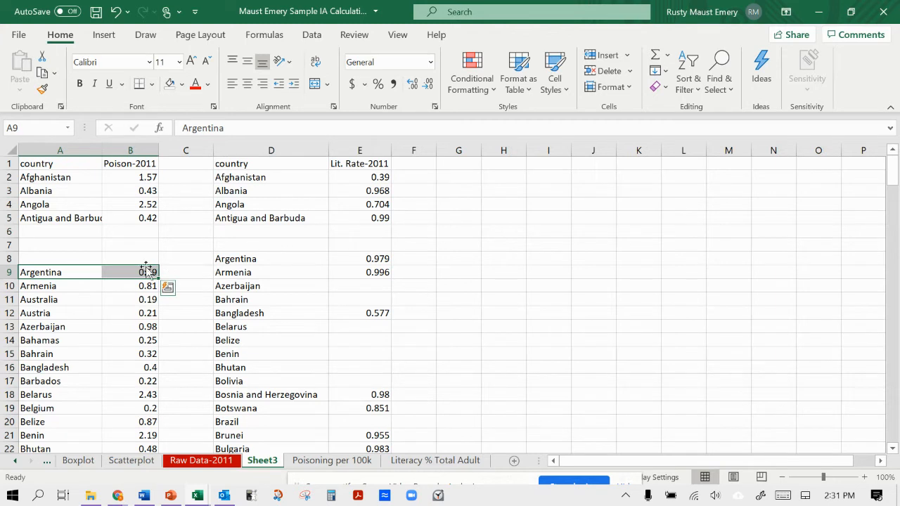
{"action": "left_click", "coordinate": [114, 289], "text": "shift"}
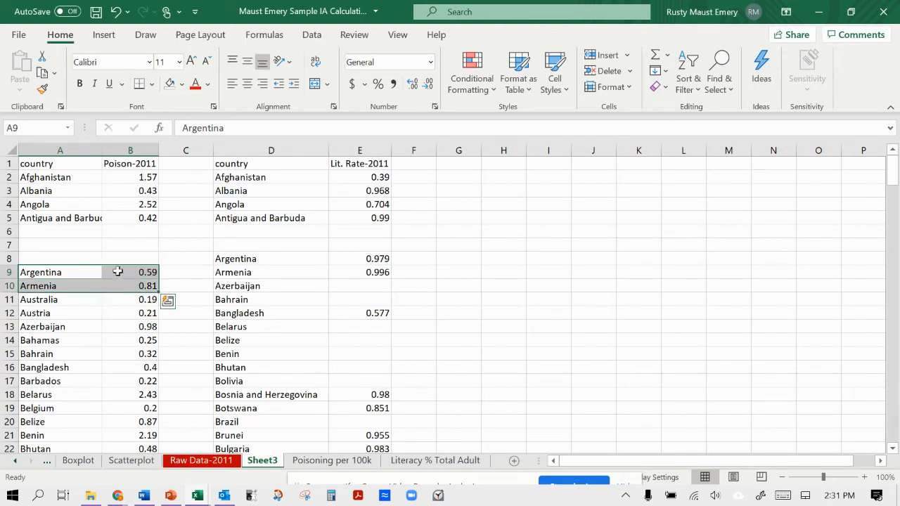
{"action": "left_click_drag", "start_coordinate": [116, 273], "coordinate": [121, 241]}
{"action": "left_click_drag", "start_coordinate": [239, 259], "coordinate": [345, 226]}
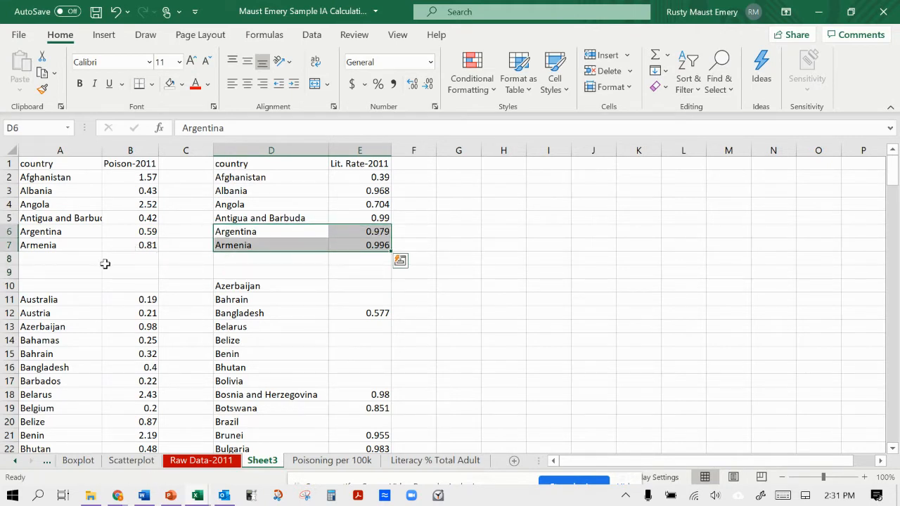
Clear the Australia and Austria country names and poisoning values from A11:B12, leaving the literacy columns untouched.
{"action": "left_click", "coordinate": [76, 300]}
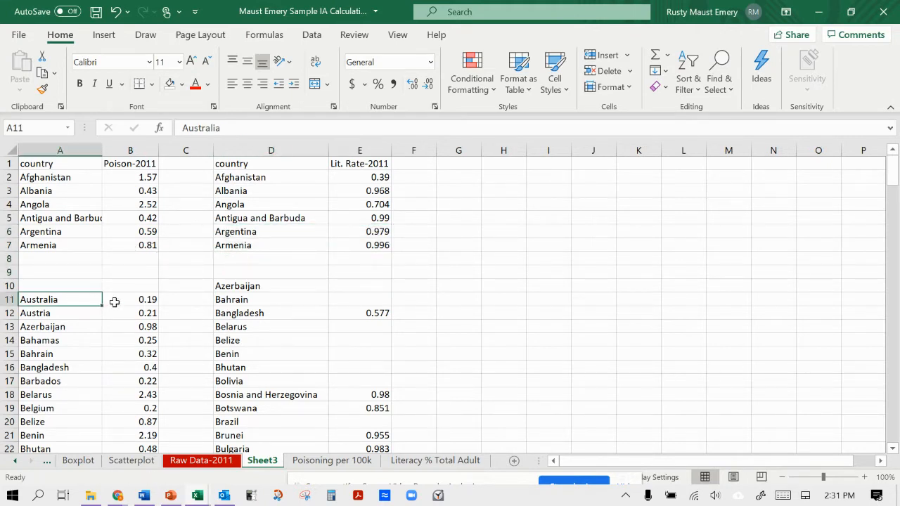
{"action": "left_click", "coordinate": [116, 300], "text": "shift"}
{"action": "key", "text": "Delete"}
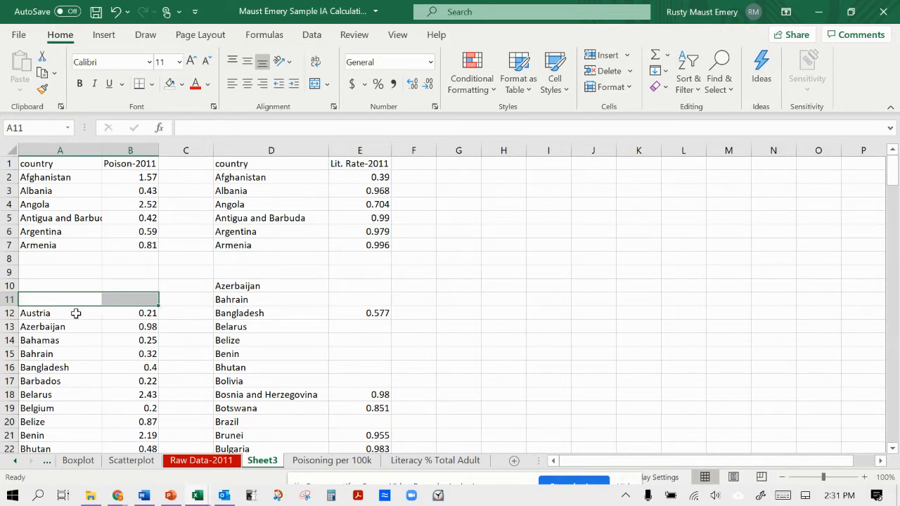
{"action": "left_click", "coordinate": [76, 312]}
{"action": "key", "text": "Delete"}
{"action": "left_click", "coordinate": [114, 313]}
{"action": "key", "text": "Delete"}
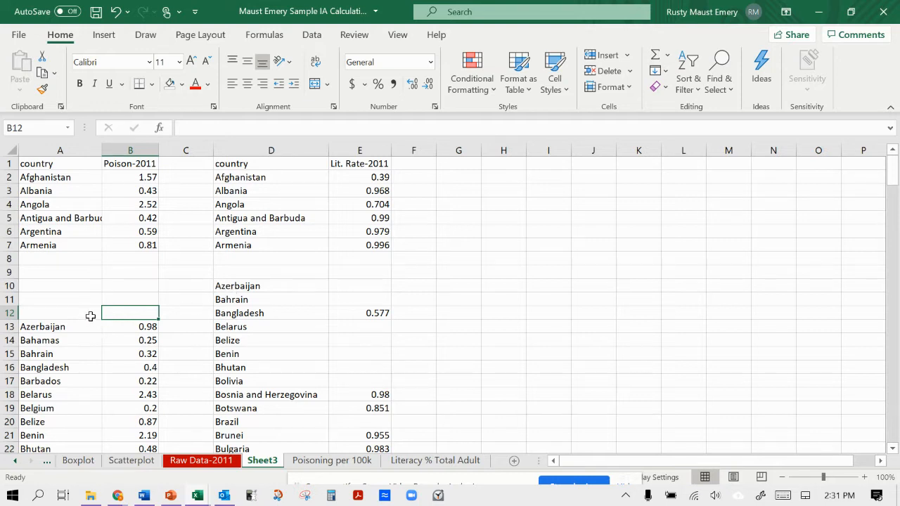
Clear Azerbaijan from both lists, removing its poisoning entry in A13:B13 and its literacy country name in D10.
{"action": "left_click", "coordinate": [90, 338]}
{"action": "left_click", "coordinate": [87, 327]}
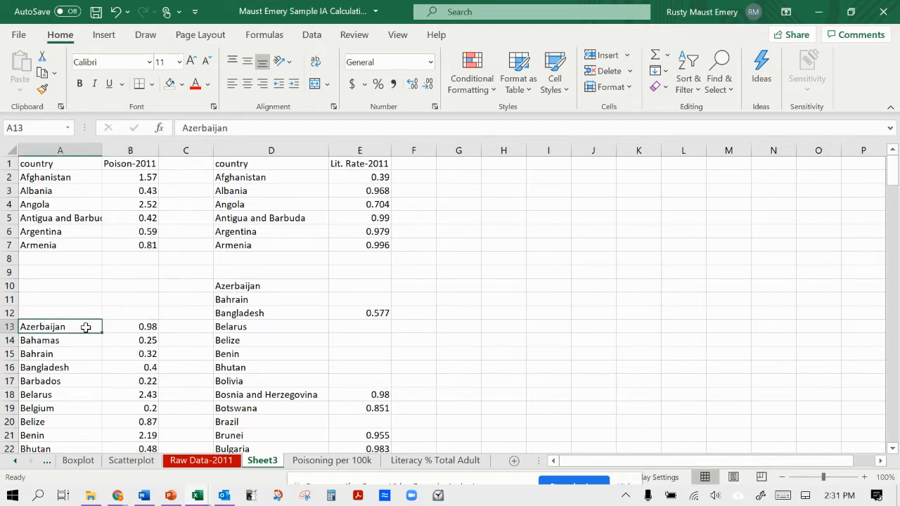
{"action": "key", "text": "Delete"}
{"action": "left_click", "coordinate": [121, 328]}
{"action": "key", "text": "Delete"}
{"action": "left_click", "coordinate": [227, 287]}
{"action": "key", "text": "Delete"}
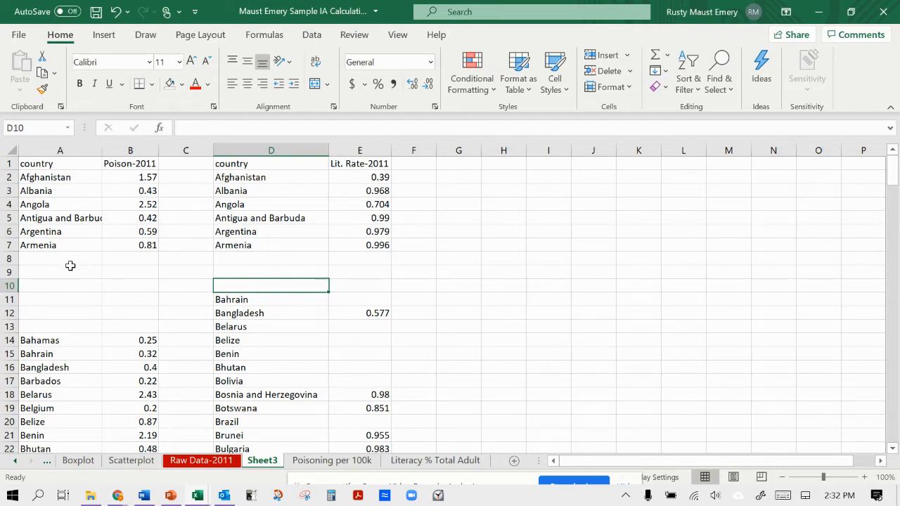
Clear the Bahamas country name and poisoning value from A14:B14.
{"action": "left_click", "coordinate": [72, 341]}
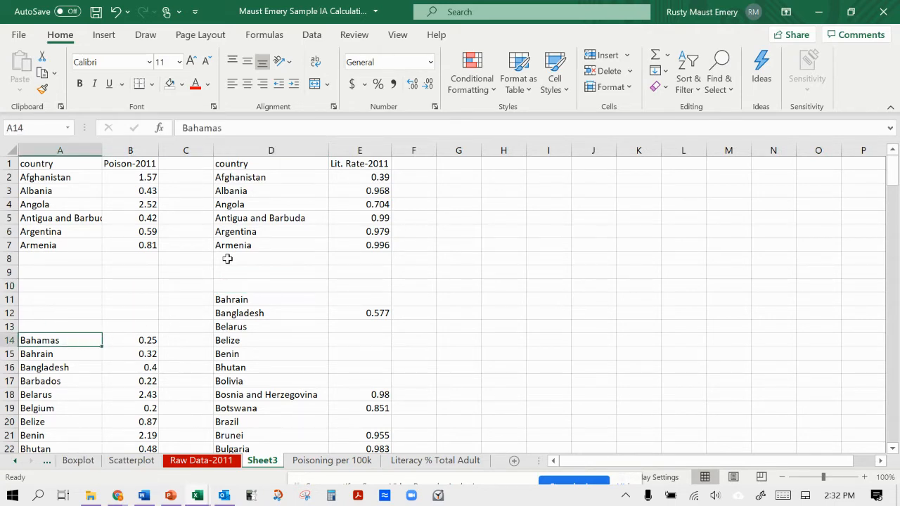
{"action": "scroll", "coordinate": [231, 348], "scroll_direction": "down", "scroll_amount": 20}
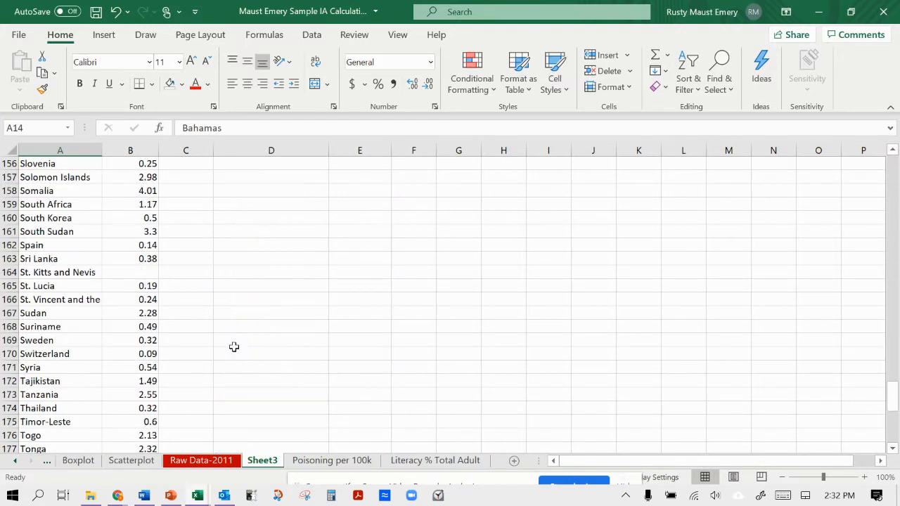
{"action": "scroll", "coordinate": [234, 347], "scroll_direction": "up", "scroll_amount": 20}
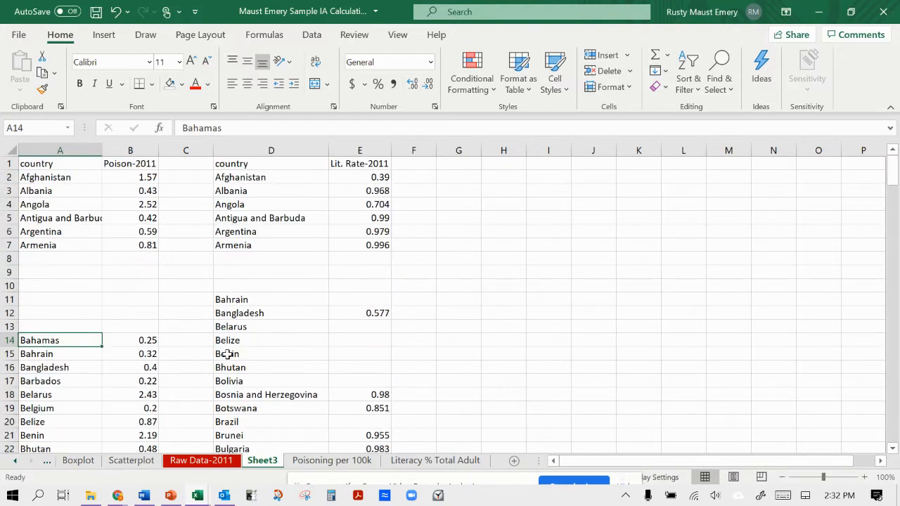
{"action": "scroll", "coordinate": [67, 336], "scroll_direction": "down", "scroll_amount": 2}
{"action": "scroll", "coordinate": [78, 327], "scroll_direction": "up", "scroll_amount": 2}
{"action": "left_click_drag", "start_coordinate": [79, 342], "coordinate": [126, 343]}
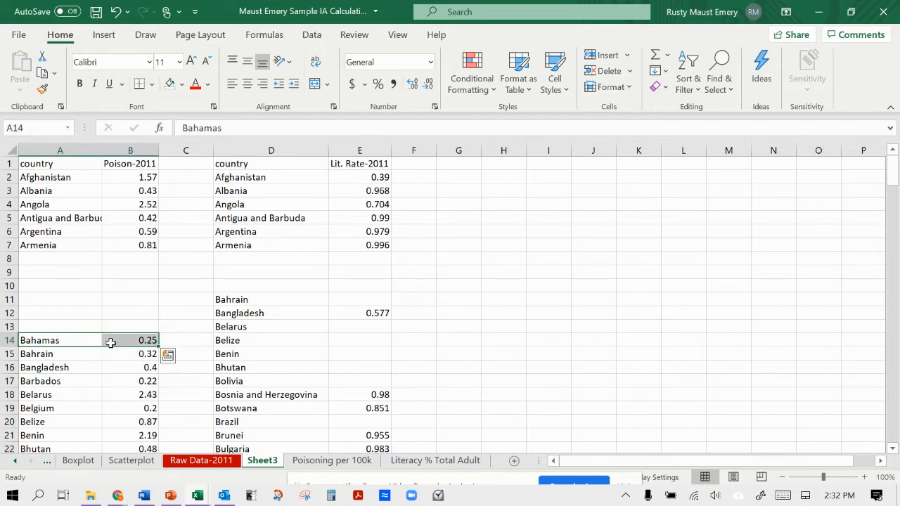
{"action": "key", "text": "Delete"}
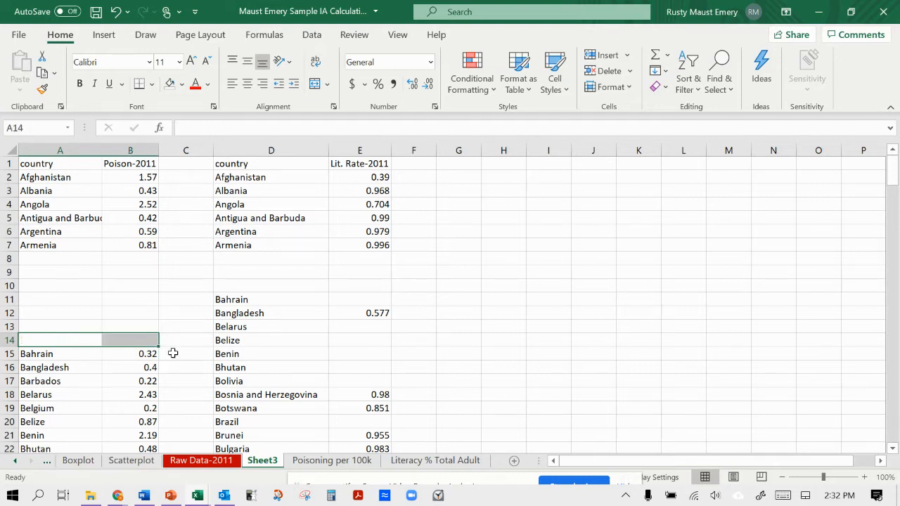
Clear Bahrain from both lists, removing its poisoning entry in A15:B15 and its literacy country name in D11.
{"action": "left_click", "coordinate": [78, 355]}
{"action": "key", "text": "Delete"}
{"action": "left_click", "coordinate": [117, 354]}
{"action": "key", "text": "Delete"}
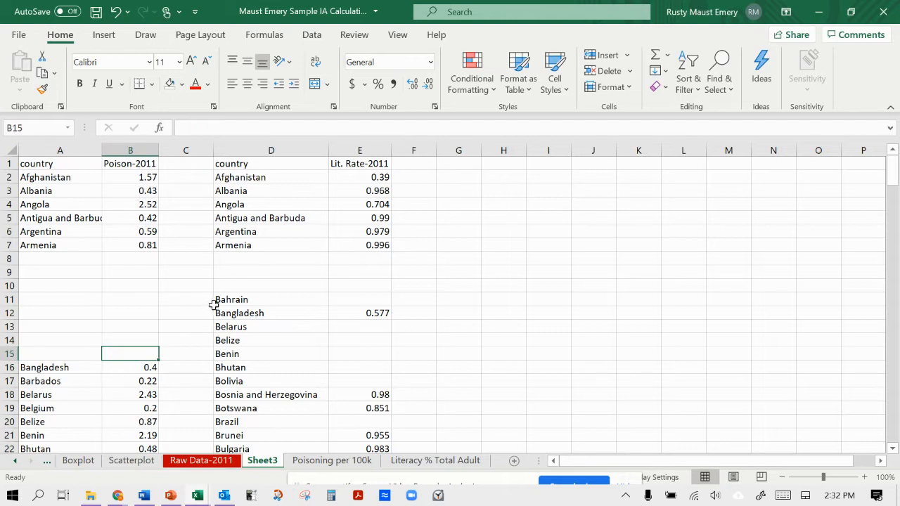
{"action": "left_click", "coordinate": [220, 300]}
Move Bangladesh's poisoning entry to A8:B8 and its literacy entry to D8:E8.
{"action": "left_click_drag", "start_coordinate": [85, 366], "coordinate": [111, 262]}
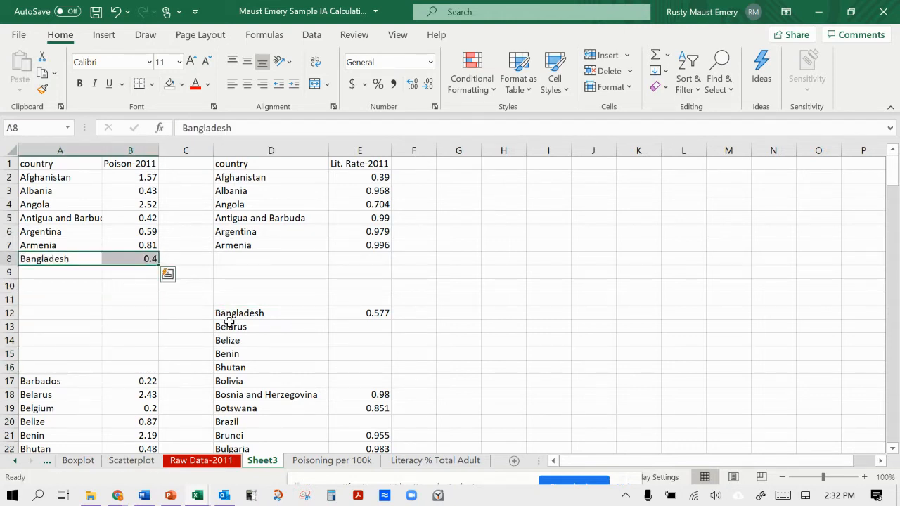
{"action": "left_click", "coordinate": [235, 316]}
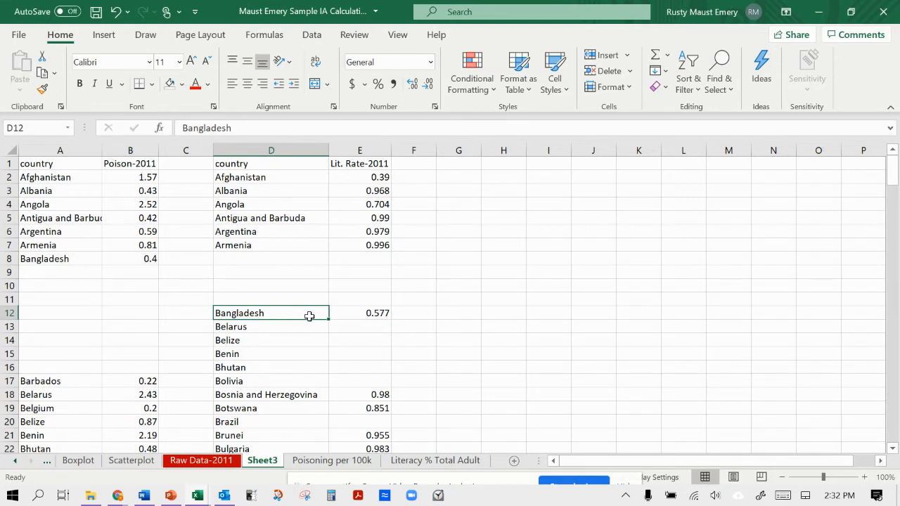
{"action": "left_click", "coordinate": [357, 317], "text": "shift"}
{"action": "left_click_drag", "start_coordinate": [353, 308], "coordinate": [354, 261]}
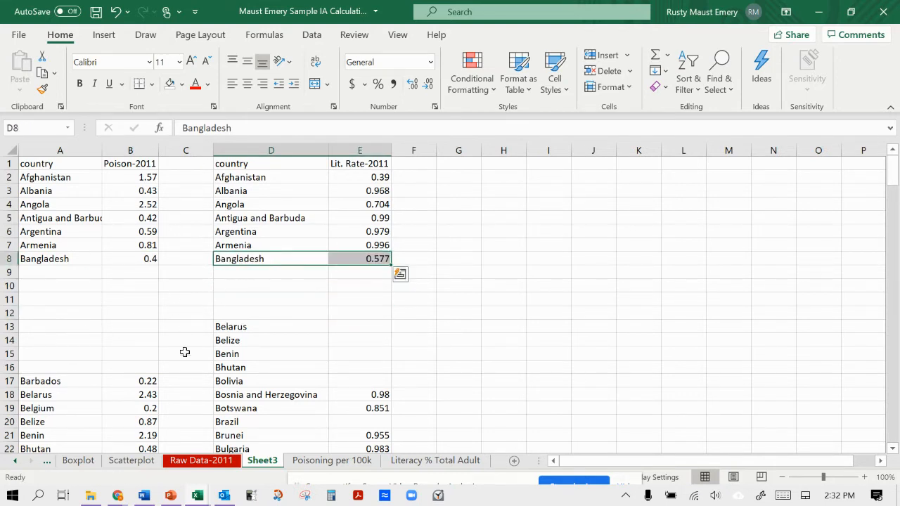
Delete the empty rows 10 to 12 below the aligned countries.
{"action": "scroll", "coordinate": [191, 314], "scroll_direction": "down", "scroll_amount": 8}
{"action": "scroll", "coordinate": [201, 321], "scroll_direction": "up", "scroll_amount": 8}
{"action": "left_click_drag", "start_coordinate": [10, 286], "coordinate": [8, 313]}
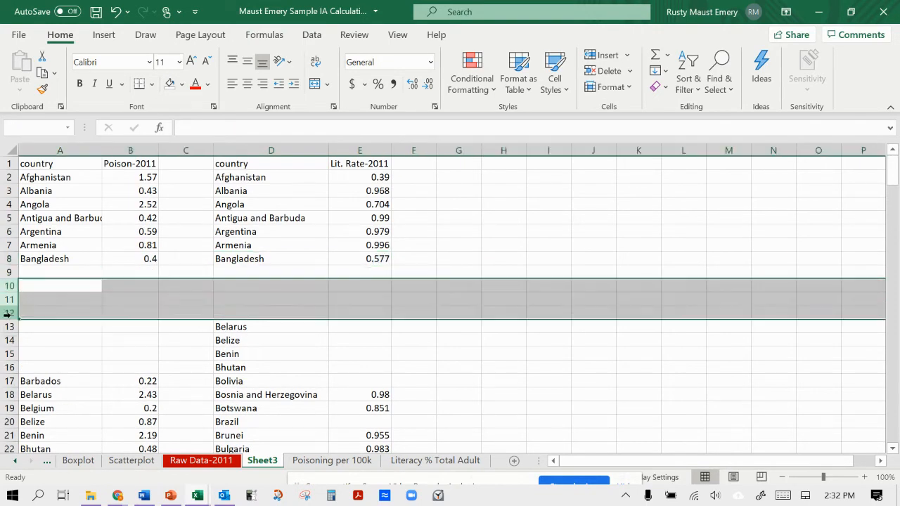
{"action": "right_click", "coordinate": [7, 286]}
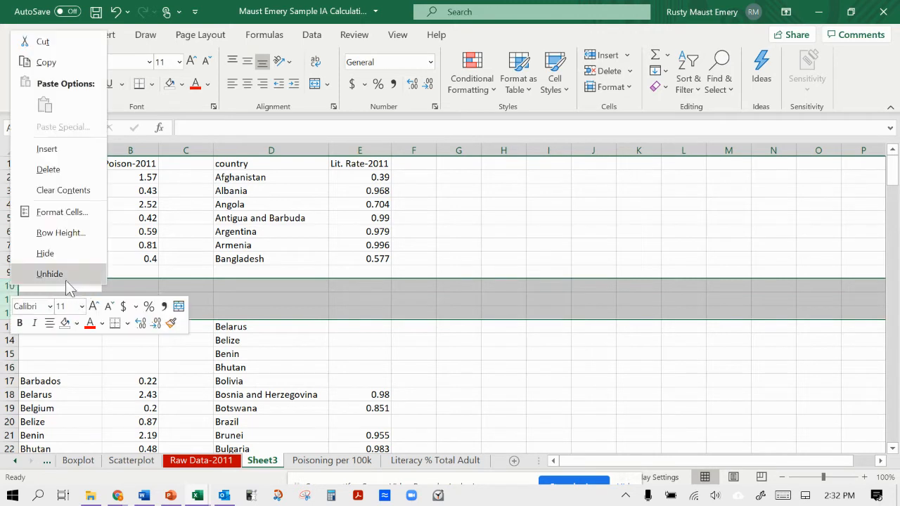
{"action": "left_click", "coordinate": [61, 169]}
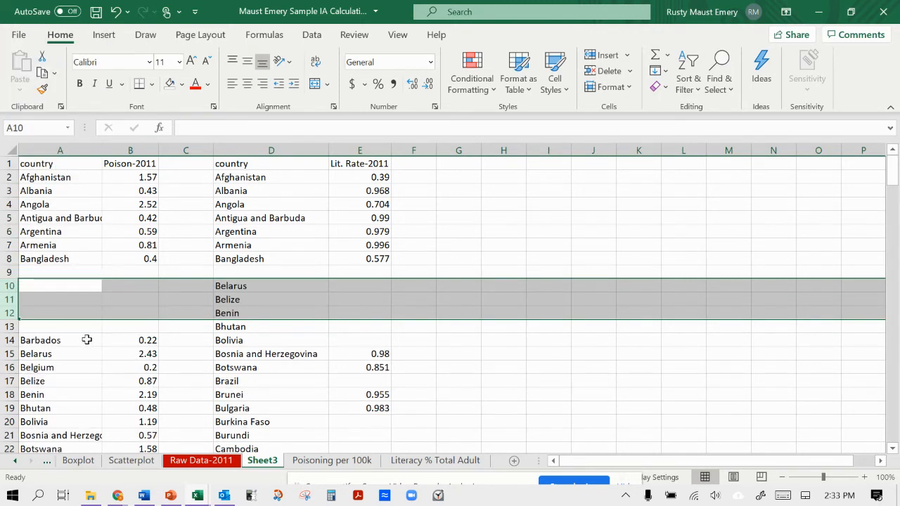
Move the remaining poisoning data from Barbados in A14 through Zimbabwe in B192 up to start at A10, level with Belarus in column D.
{"action": "left_click", "coordinate": [86, 340]}
{"action": "scroll", "coordinate": [91, 344], "scroll_direction": "down", "scroll_amount": 20}
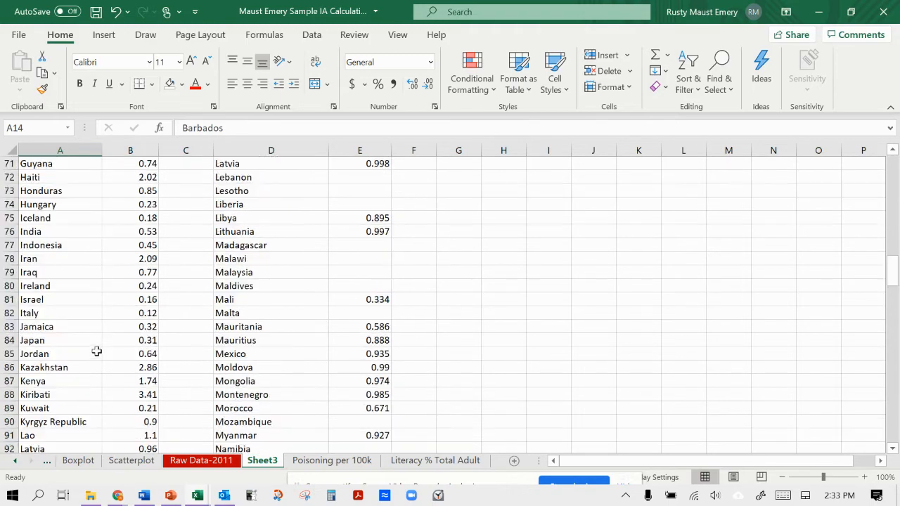
{"action": "scroll", "coordinate": [97, 351], "scroll_direction": "down", "scroll_amount": 17}
{"action": "scroll", "coordinate": [151, 291], "scroll_direction": "up", "scroll_amount": 3}
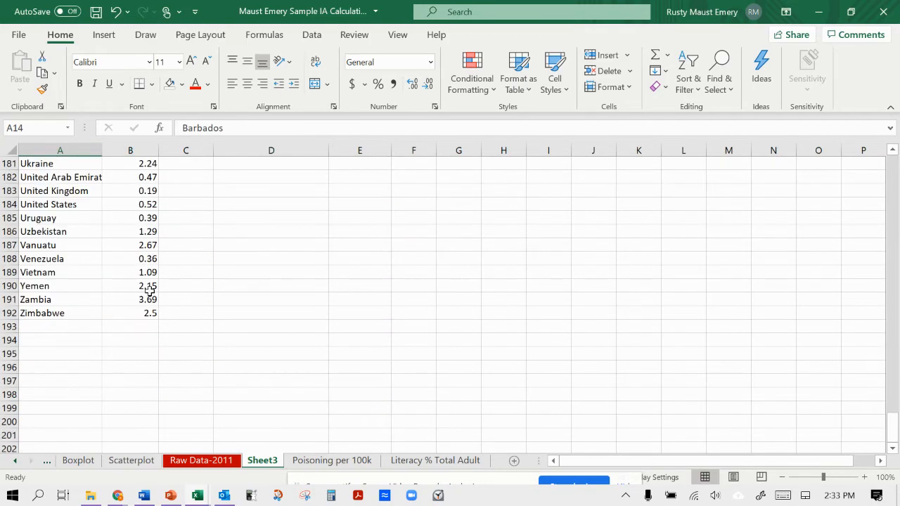
{"action": "left_click", "coordinate": [149, 314], "text": "shift"}
{"action": "scroll", "coordinate": [148, 314], "scroll_direction": "up", "scroll_amount": 20}
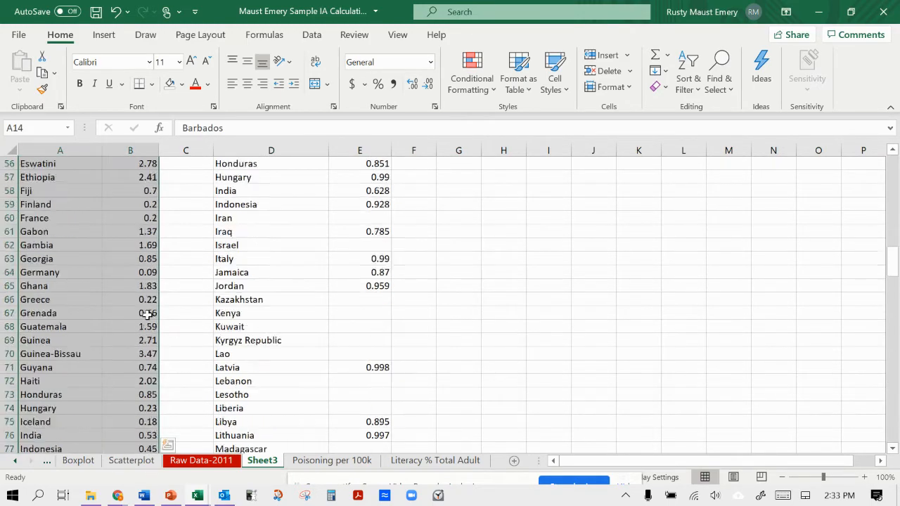
{"action": "scroll", "coordinate": [146, 314], "scroll_direction": "up", "scroll_amount": 7}
{"action": "left_click_drag", "start_coordinate": [146, 335], "coordinate": [148, 300]}
{"action": "left_click", "coordinate": [161, 327]}
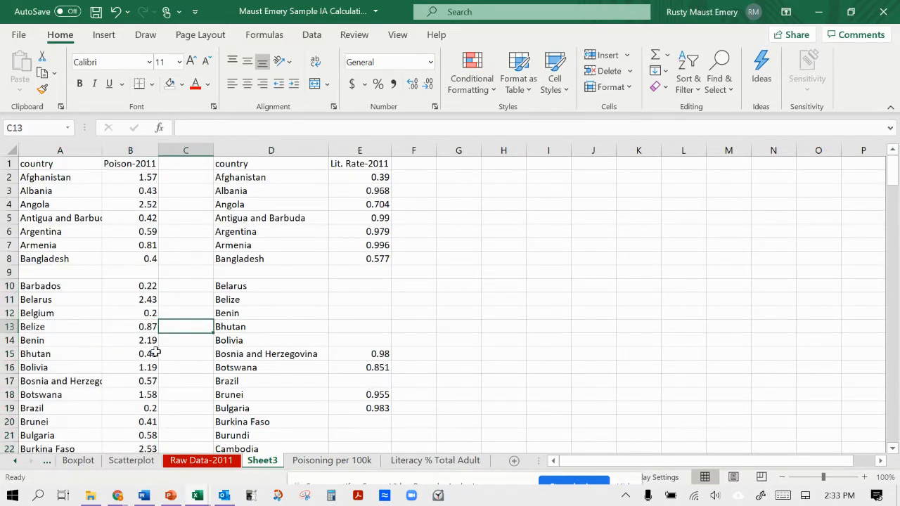
{"action": "scroll", "coordinate": [154, 352], "scroll_direction": "down", "scroll_amount": 10}
{"action": "scroll", "coordinate": [155, 352], "scroll_direction": "up", "scroll_amount": 10}
{"action": "scroll", "coordinate": [163, 330], "scroll_direction": "down", "scroll_amount": 12}
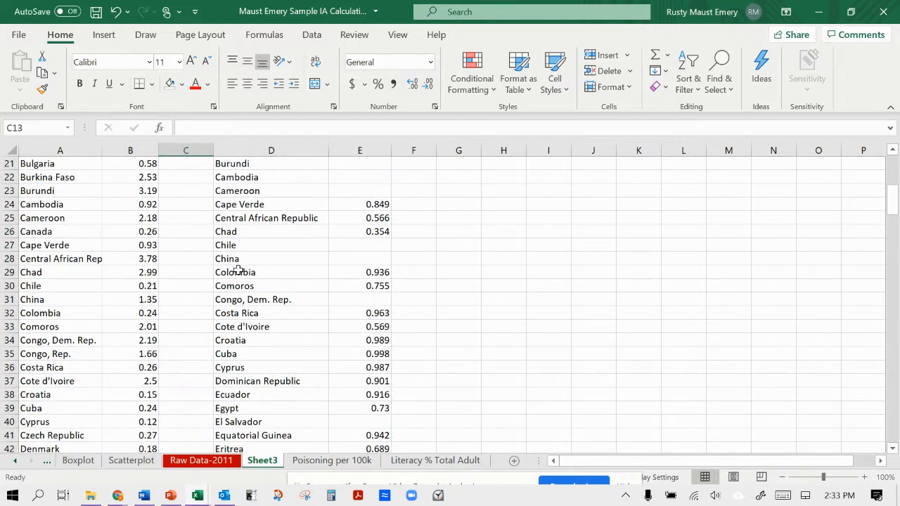
{"action": "scroll", "coordinate": [271, 291], "scroll_direction": "up", "scroll_amount": 12}
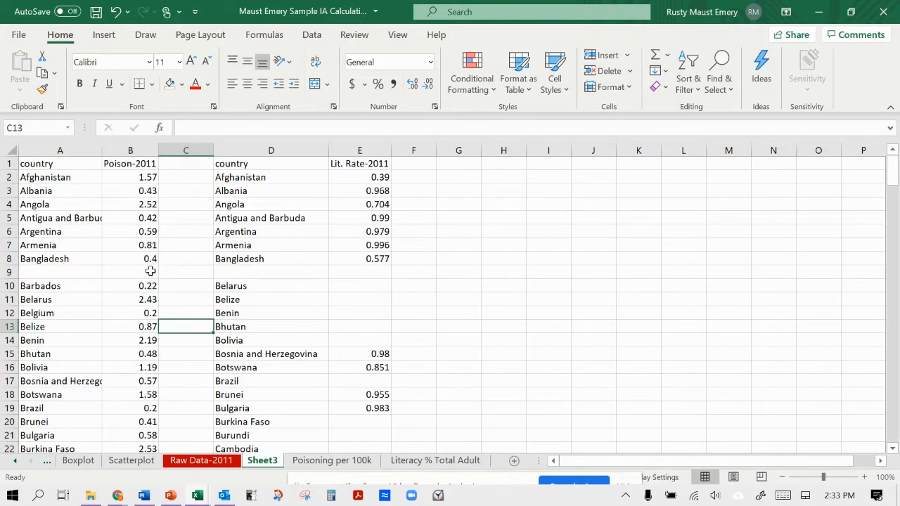
Open the Raw Data-2011 sheet and examine the aligned country lists in columns E to I and the combined table in columns A to C.
{"action": "left_click", "coordinate": [221, 462]}
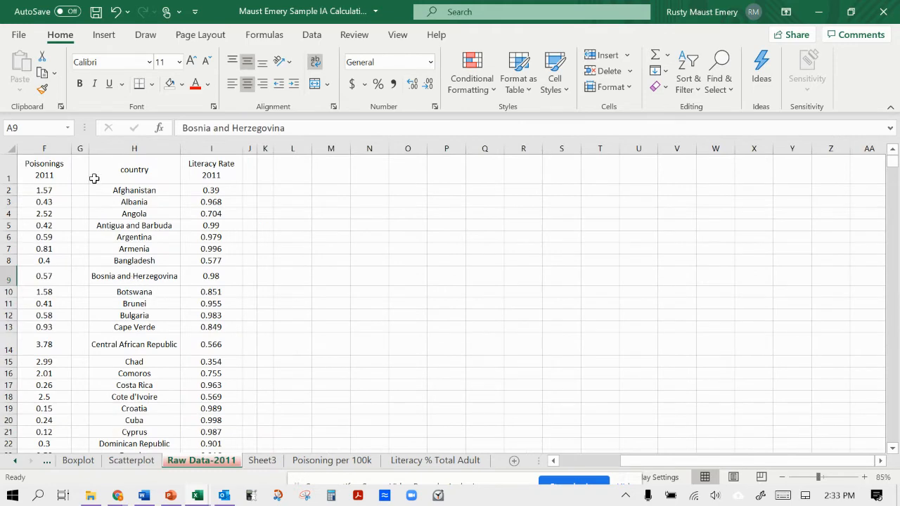
{"action": "scroll", "coordinate": [110, 235], "scroll_direction": "left", "scroll_amount": 5}
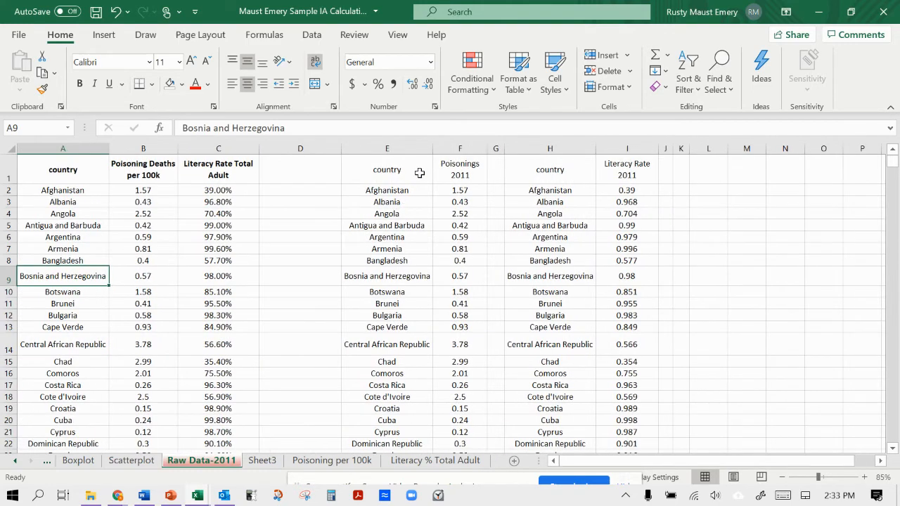
{"action": "left_click_drag", "start_coordinate": [419, 173], "coordinate": [623, 317]}
{"action": "scroll", "coordinate": [618, 329], "scroll_direction": "up", "scroll_amount": 18}
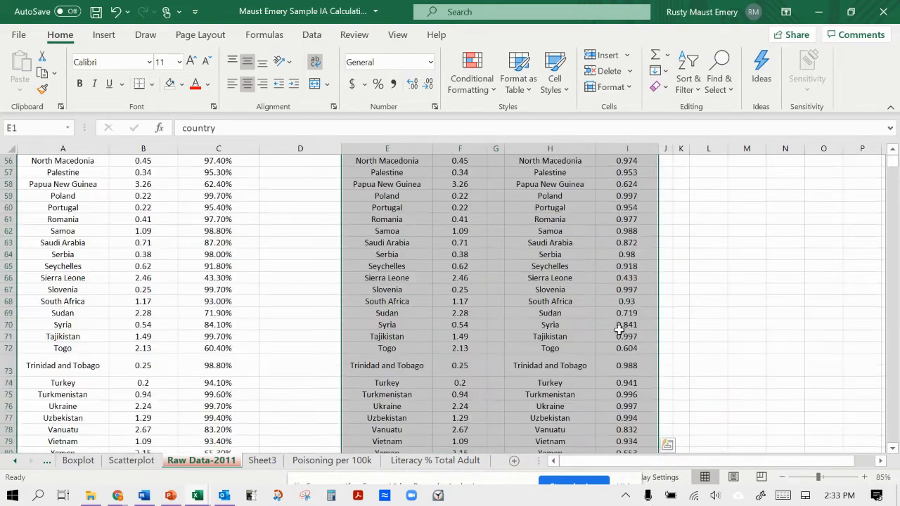
{"action": "scroll", "coordinate": [619, 329], "scroll_direction": "up", "scroll_amount": 15}
{"action": "left_click", "coordinate": [622, 323]}
{"action": "scroll", "coordinate": [335, 241], "scroll_direction": "up", "scroll_amount": 4}
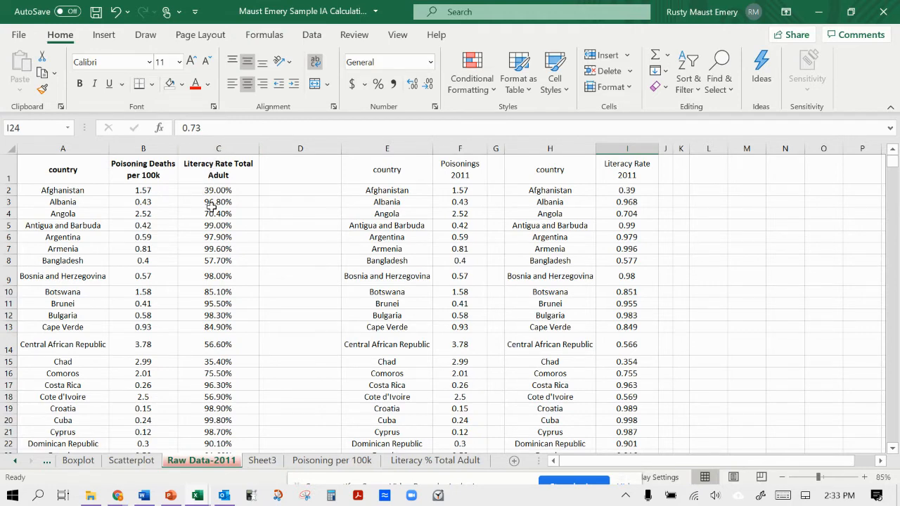
{"action": "scroll", "coordinate": [211, 206], "scroll_direction": "down", "scroll_amount": 20}
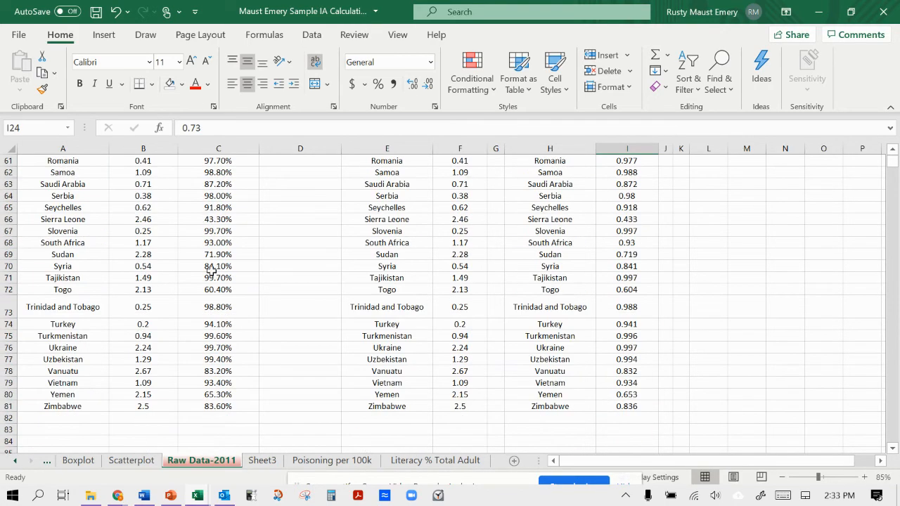
{"action": "scroll", "coordinate": [194, 398], "scroll_direction": "up", "scroll_amount": 20}
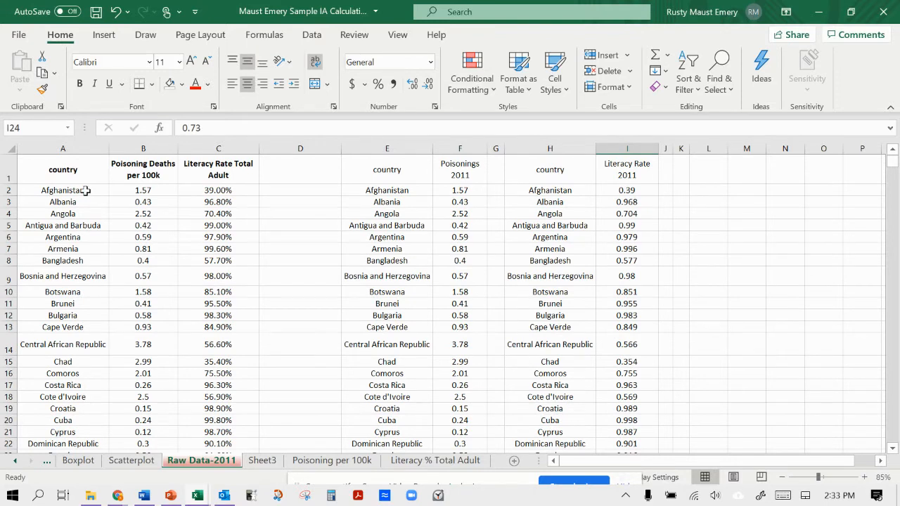
Examine the combined table on Raw Data-2011 from Afghanistan in row 2 down to Zimbabwe in row 81.
{"action": "left_click", "coordinate": [122, 188]}
{"action": "scroll", "coordinate": [197, 204], "scroll_direction": "down", "scroll_amount": 8}
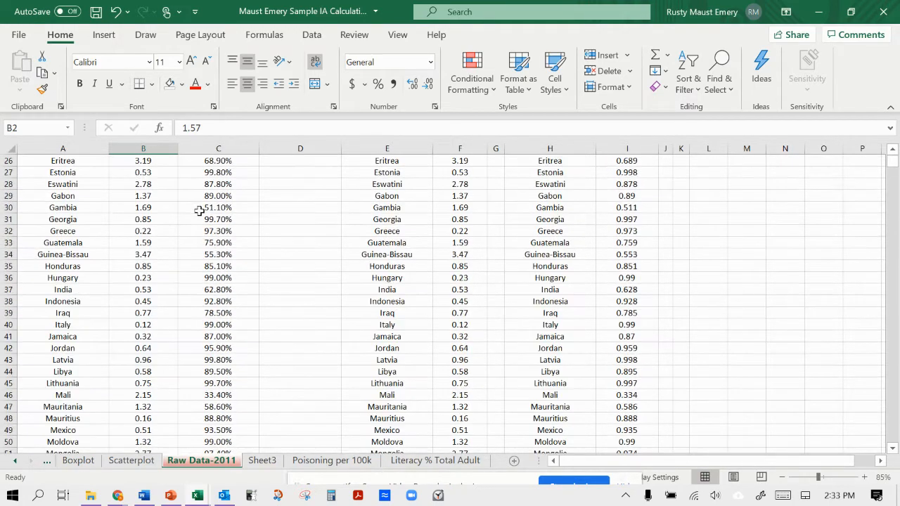
{"action": "scroll", "coordinate": [200, 211], "scroll_direction": "down", "scroll_amount": 15}
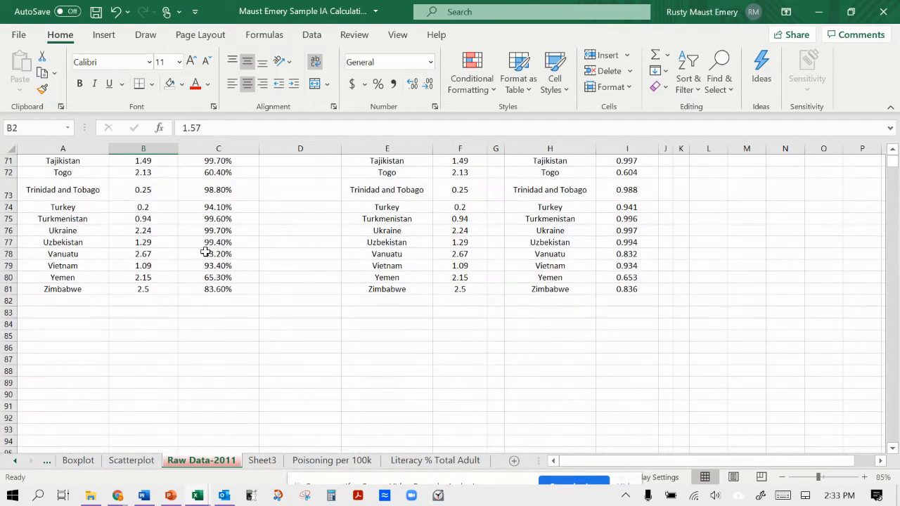
{"action": "scroll", "coordinate": [212, 288], "scroll_direction": "up", "scroll_amount": 15}
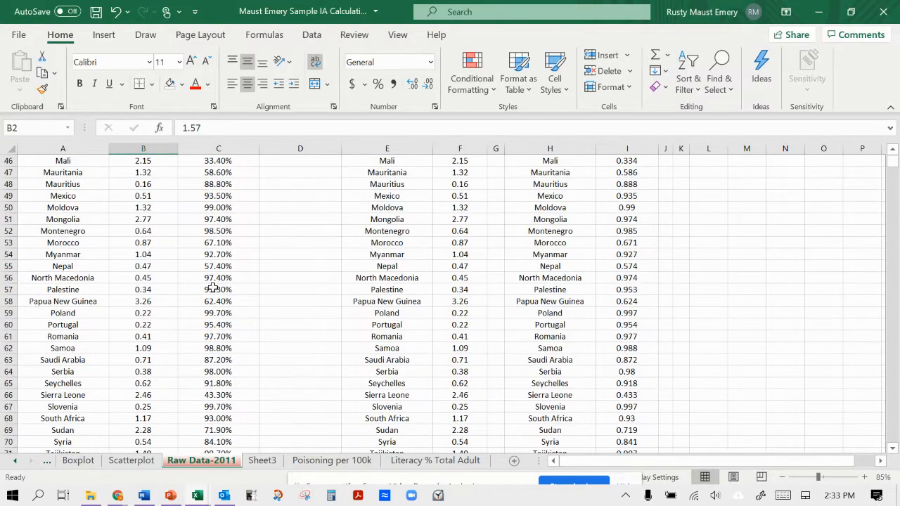
{"action": "scroll", "coordinate": [212, 289], "scroll_direction": "up", "scroll_amount": 8}
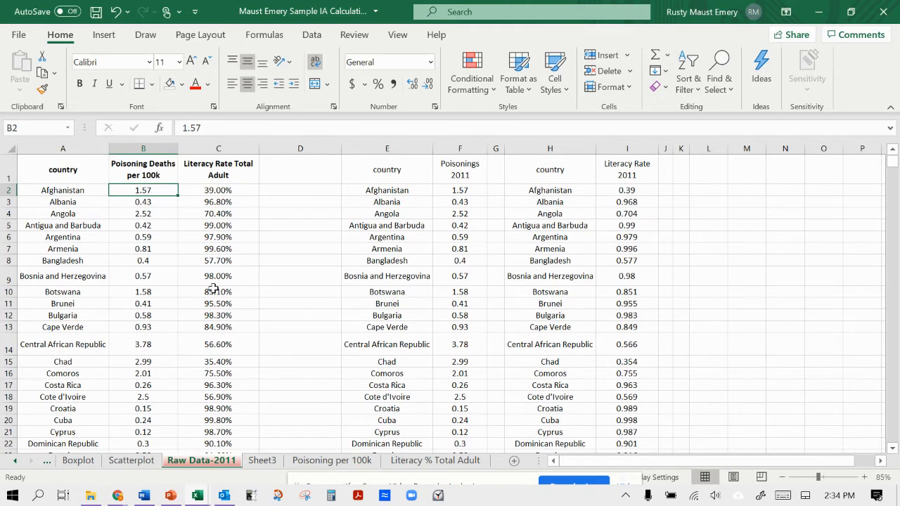
Open the Poisoning per 100k sheet and select its 2010 column to check that year's data.
{"action": "left_click", "coordinate": [345, 461]}
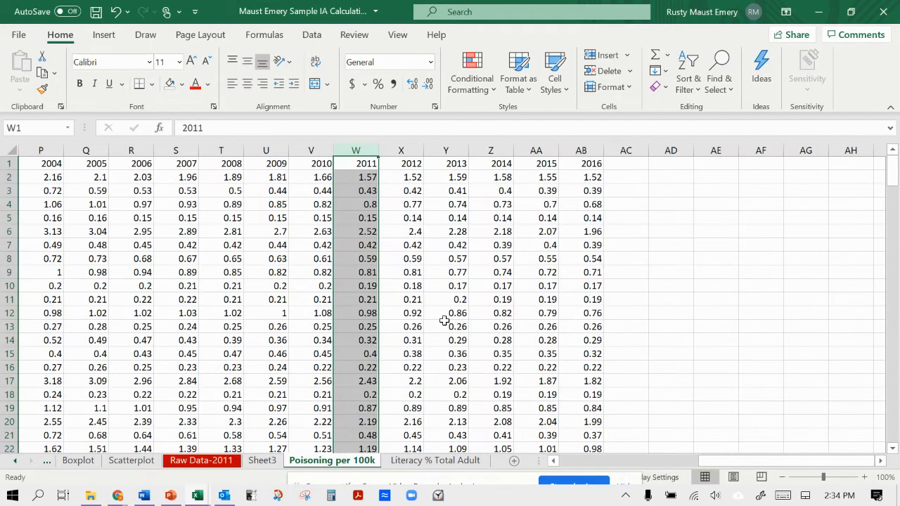
{"action": "scroll", "coordinate": [475, 300], "scroll_direction": "right", "scroll_amount": 5}
{"action": "scroll", "coordinate": [510, 287], "scroll_direction": "left", "scroll_amount": 10}
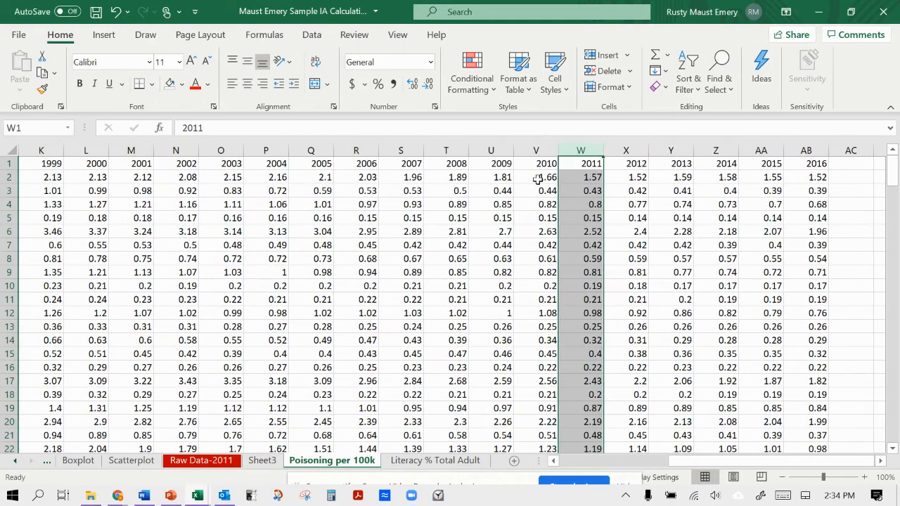
{"action": "left_click", "coordinate": [543, 156]}
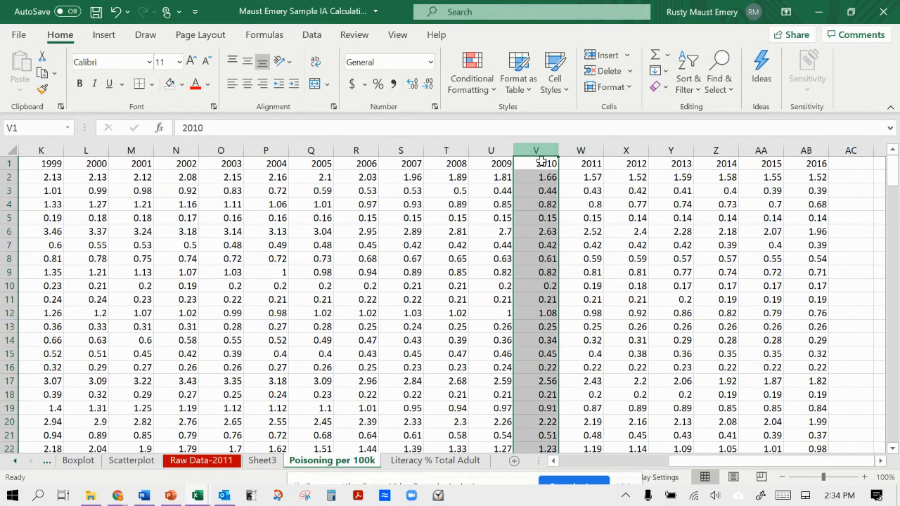
Select the 2010 column on the Literacy % Total Adult sheet and examine how complete its country entries are.
{"action": "left_click", "coordinate": [433, 461]}
{"action": "left_click", "coordinate": [770, 151]}
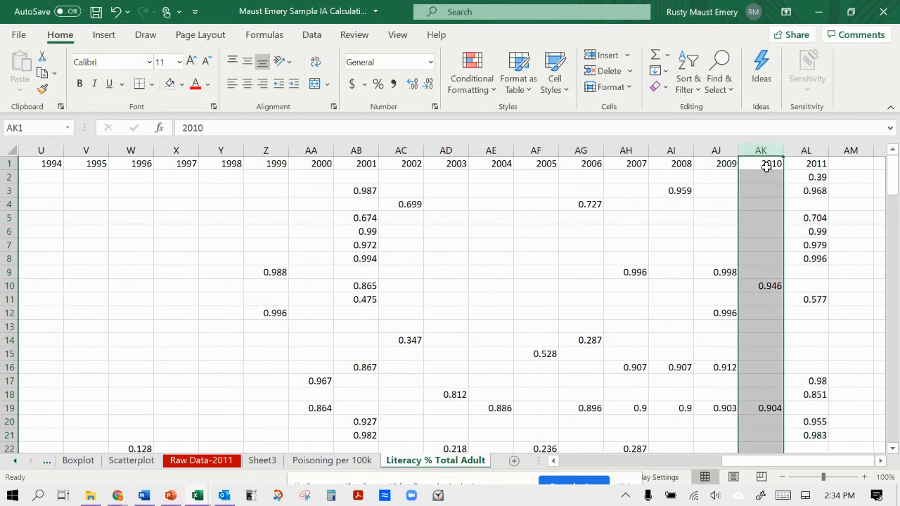
{"action": "scroll", "coordinate": [766, 190], "scroll_direction": "down", "scroll_amount": 7}
{"action": "scroll", "coordinate": [764, 200], "scroll_direction": "down", "scroll_amount": 20}
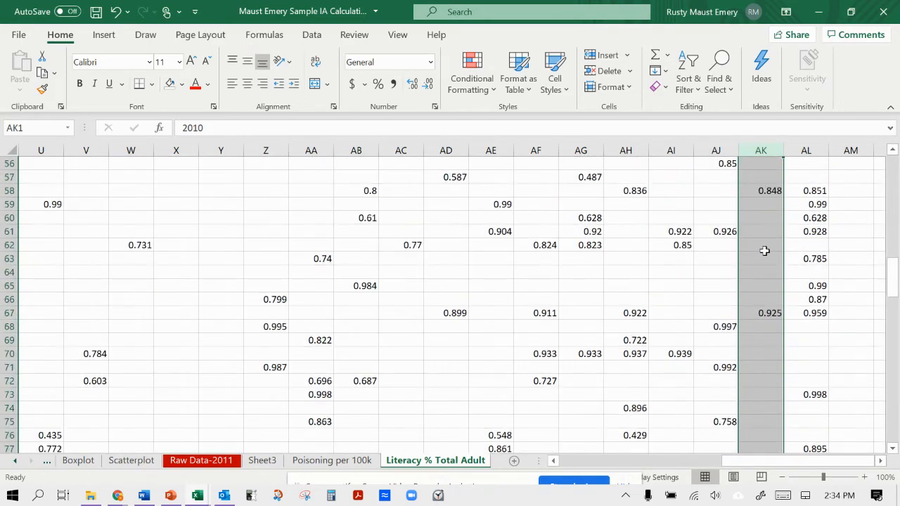
{"action": "scroll", "coordinate": [764, 251], "scroll_direction": "down", "scroll_amount": 20}
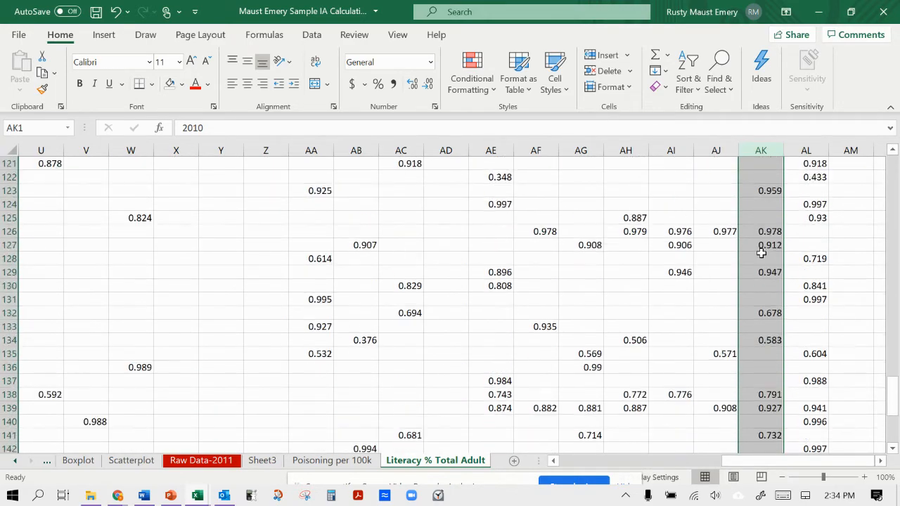
{"action": "scroll", "coordinate": [760, 252], "scroll_direction": "up", "scroll_amount": 3}
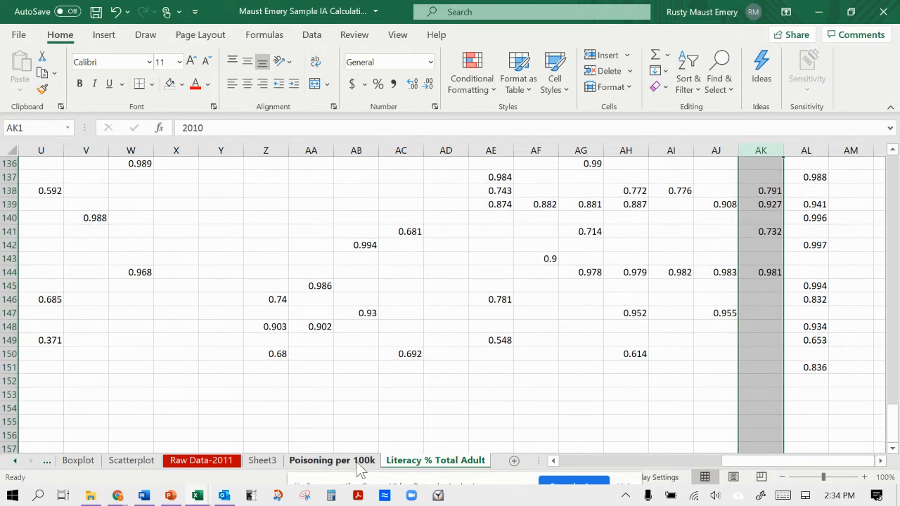
{"action": "scroll", "coordinate": [568, 266], "scroll_direction": "up", "scroll_amount": 20}
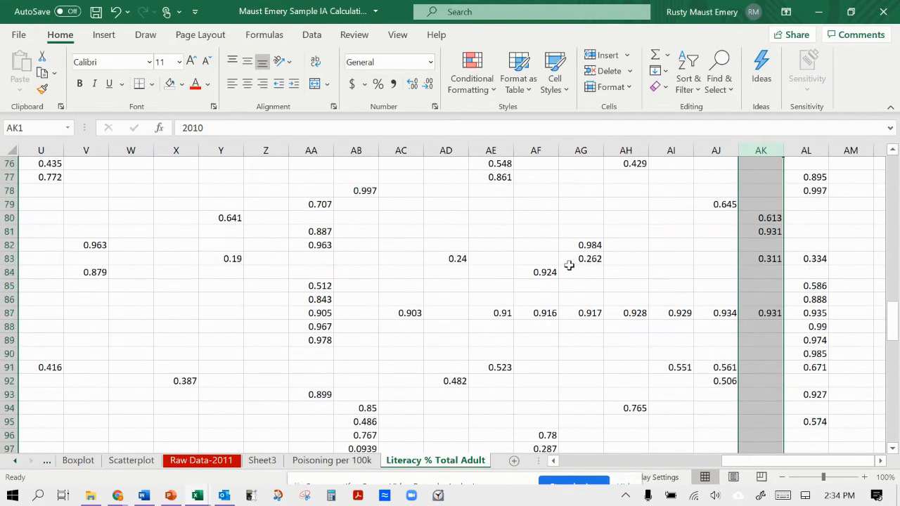
{"action": "scroll", "coordinate": [568, 266], "scroll_direction": "up", "scroll_amount": 20}
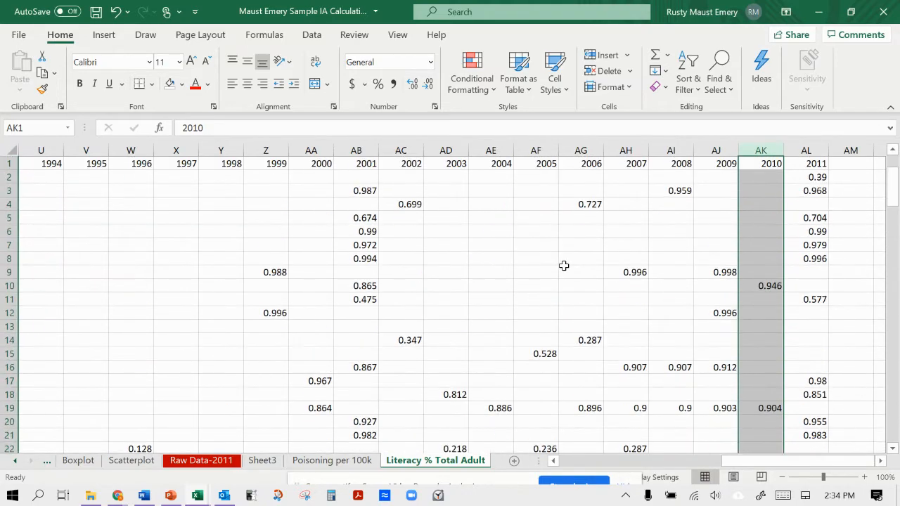
Examine the literacy entries for earlier years and compare them with the 2010 and 2011 columns.
{"action": "scroll", "coordinate": [350, 224], "scroll_direction": "down", "scroll_amount": 18}
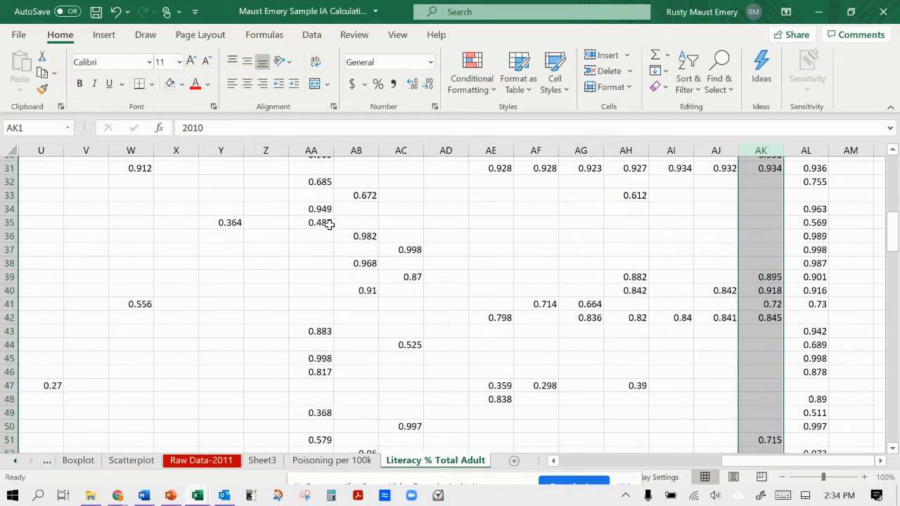
{"action": "scroll", "coordinate": [329, 224], "scroll_direction": "down", "scroll_amount": 12}
{"action": "scroll", "coordinate": [328, 224], "scroll_direction": "left", "scroll_amount": 4}
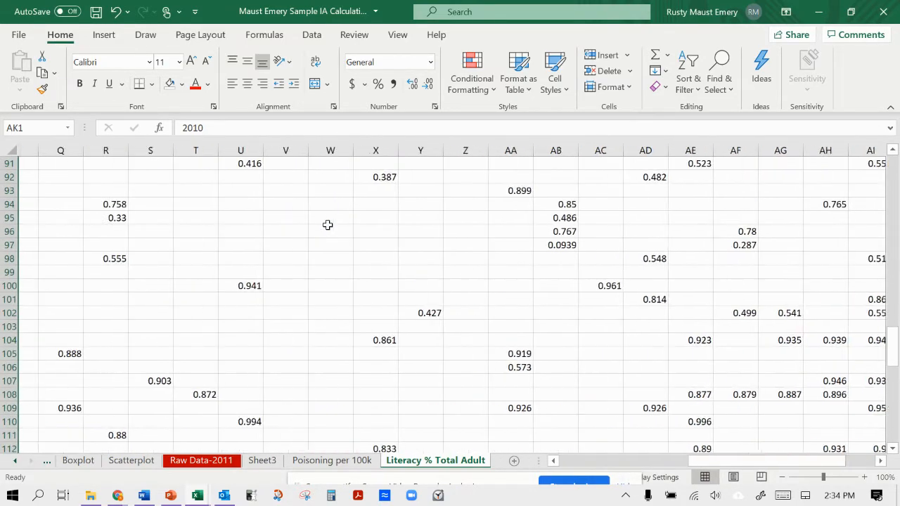
{"action": "scroll", "coordinate": [327, 224], "scroll_direction": "down", "scroll_amount": 14}
{"action": "scroll", "coordinate": [325, 223], "scroll_direction": "up", "scroll_amount": 20}
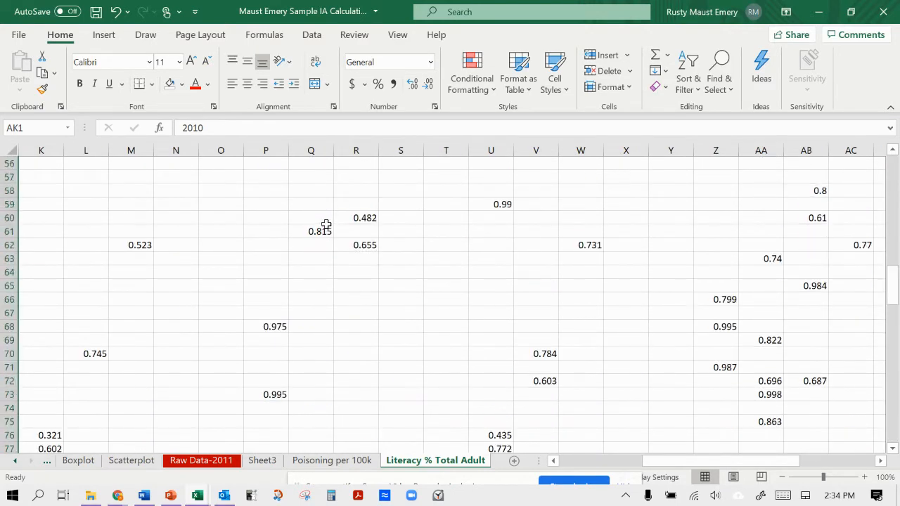
{"action": "scroll", "coordinate": [327, 225], "scroll_direction": "right", "scroll_amount": 6}
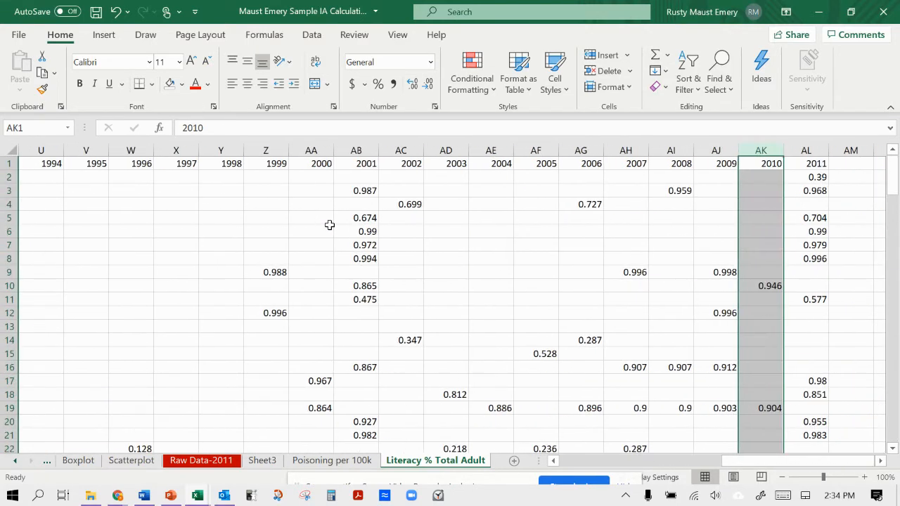
Open the Boxplot sheet and review its country, poisoning and literacy data down to Zimbabwe.
{"action": "left_click", "coordinate": [83, 461]}
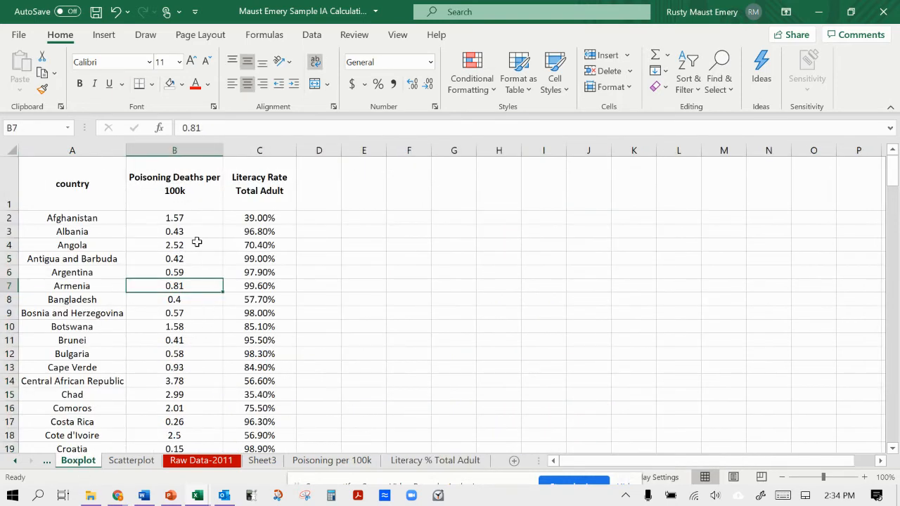
{"action": "scroll", "coordinate": [194, 225], "scroll_direction": "down", "scroll_amount": 1}
{"action": "scroll", "coordinate": [193, 239], "scroll_direction": "up", "scroll_amount": 1}
{"action": "scroll", "coordinate": [201, 232], "scroll_direction": "down", "scroll_amount": 18}
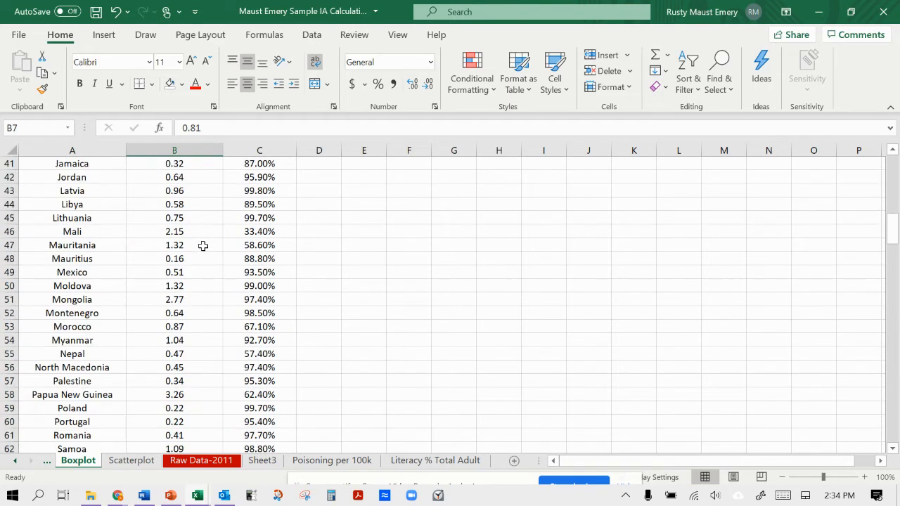
{"action": "scroll", "coordinate": [202, 246], "scroll_direction": "down", "scroll_amount": 3}
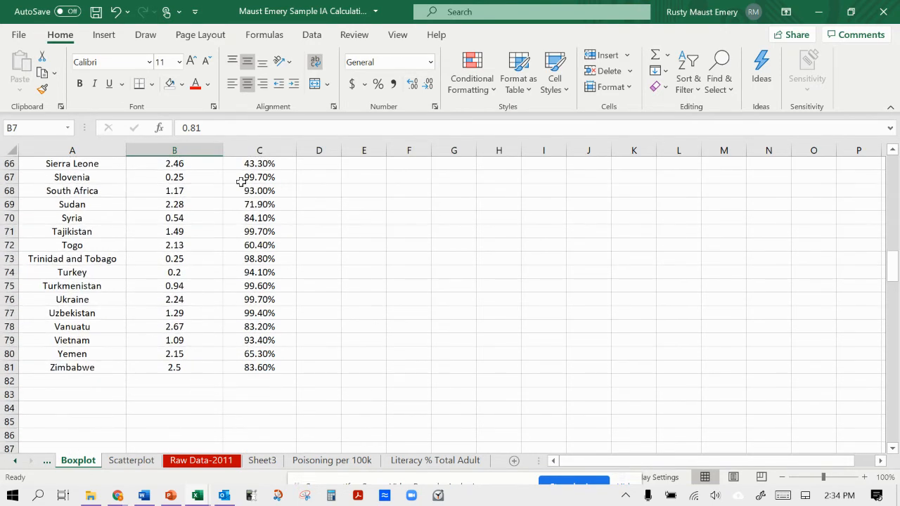
{"action": "scroll", "coordinate": [144, 359], "scroll_direction": "down", "scroll_amount": 2}
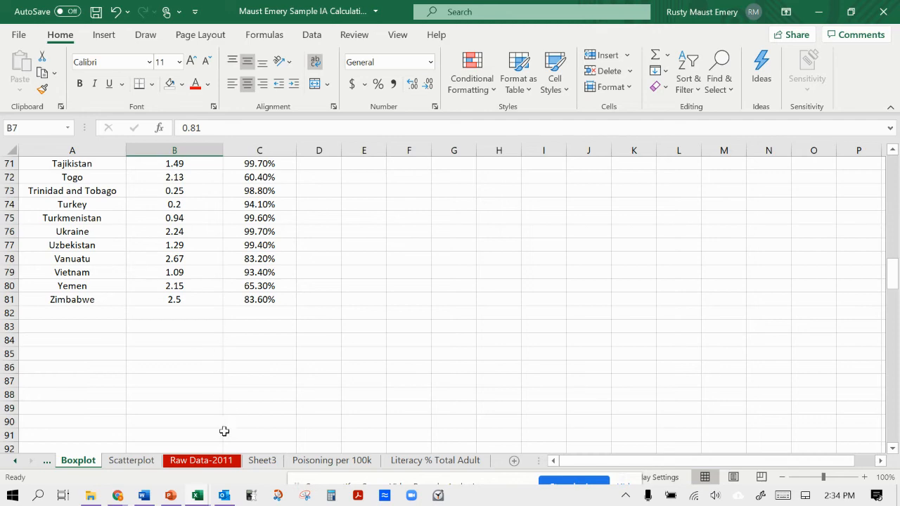
Return to the Raw Data-2011 sheet and view the chart on the Scatterplot sheet.
{"action": "left_click", "coordinate": [225, 464]}
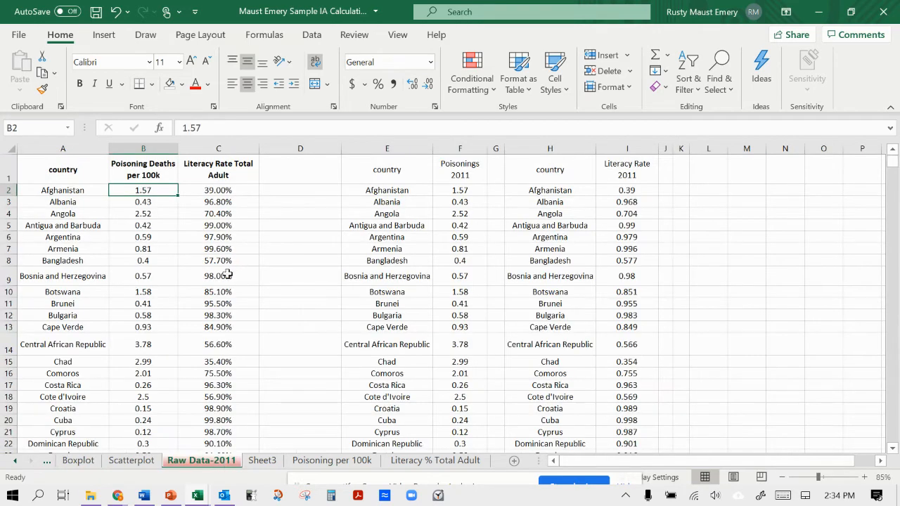
{"action": "left_click", "coordinate": [141, 463]}
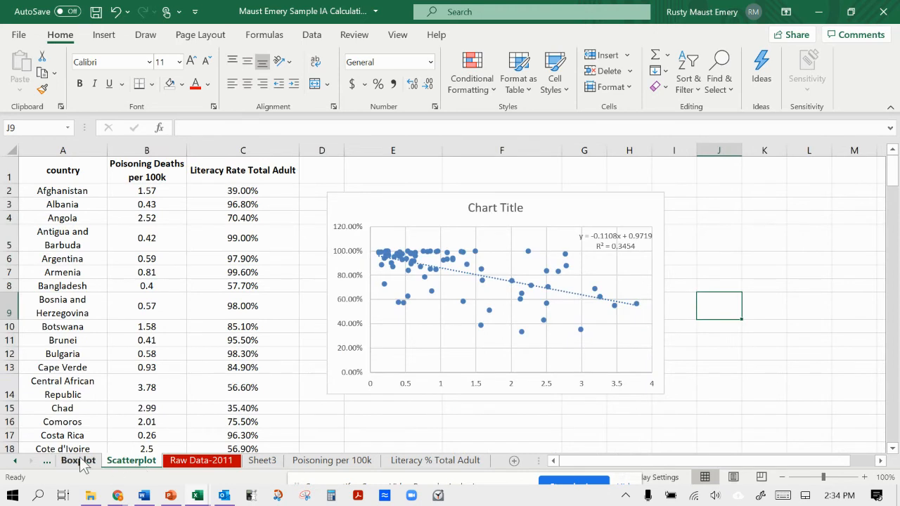
Open the Descriptive stats sheet and review its country data and Data Analysis instructions.
{"action": "left_click", "coordinate": [14, 461]}
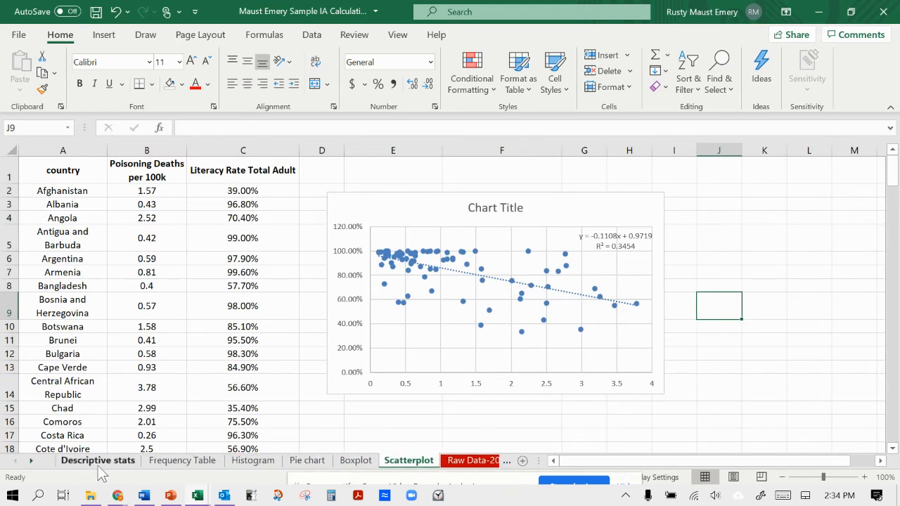
{"action": "left_click", "coordinate": [106, 463]}
{"action": "left_click", "coordinate": [238, 304]}
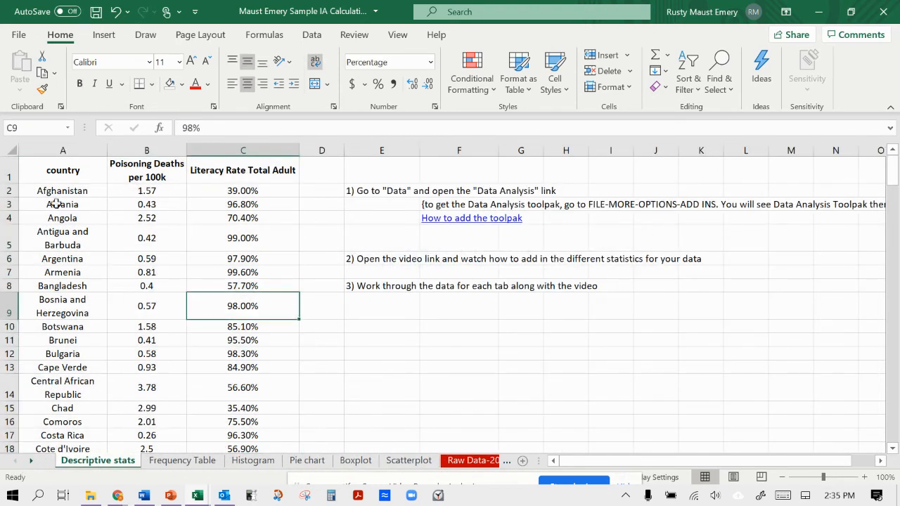
{"action": "scroll", "coordinate": [187, 288], "scroll_direction": "down", "scroll_amount": 5}
{"action": "scroll", "coordinate": [173, 232], "scroll_direction": "up", "scroll_amount": 5}
View the Frequency Table sheet, and select the Poisoning Deaths per 100k column on the Histogram sheet.
{"action": "left_click", "coordinate": [183, 460]}
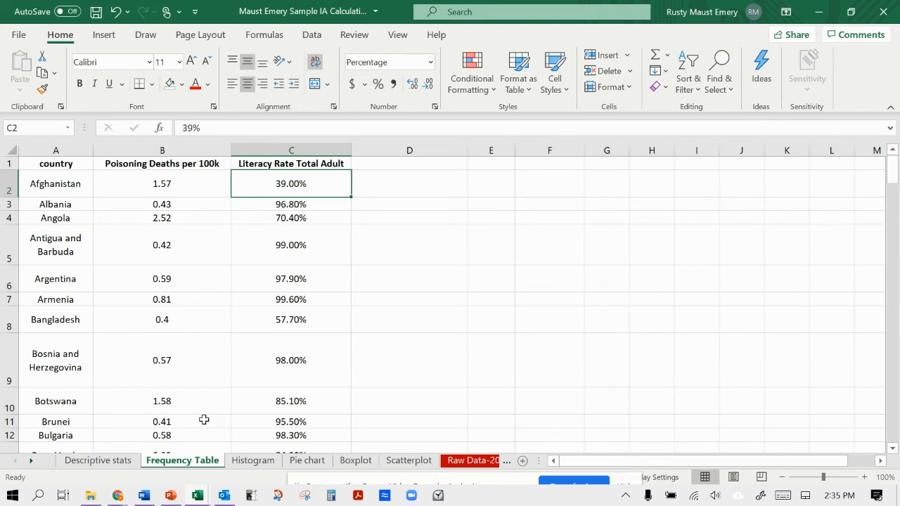
{"action": "left_click", "coordinate": [265, 460]}
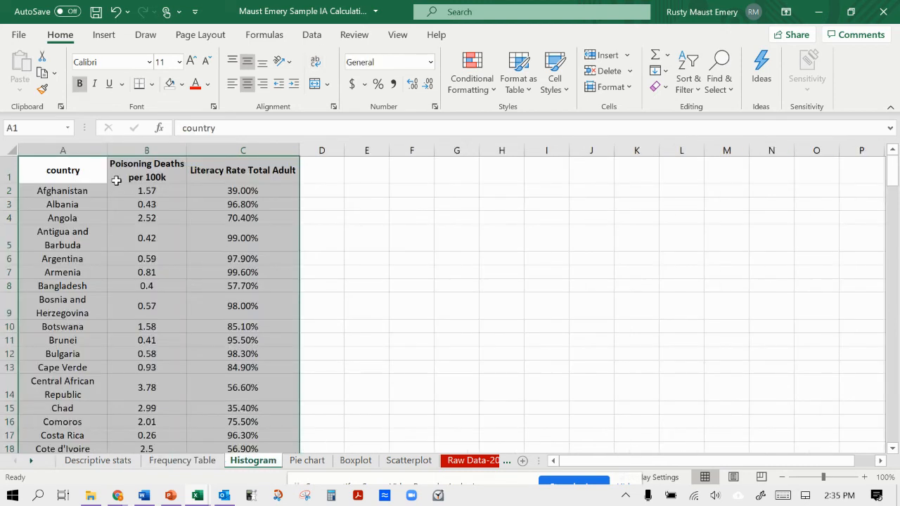
{"action": "left_click", "coordinate": [138, 189]}
{"action": "left_click", "coordinate": [150, 145]}
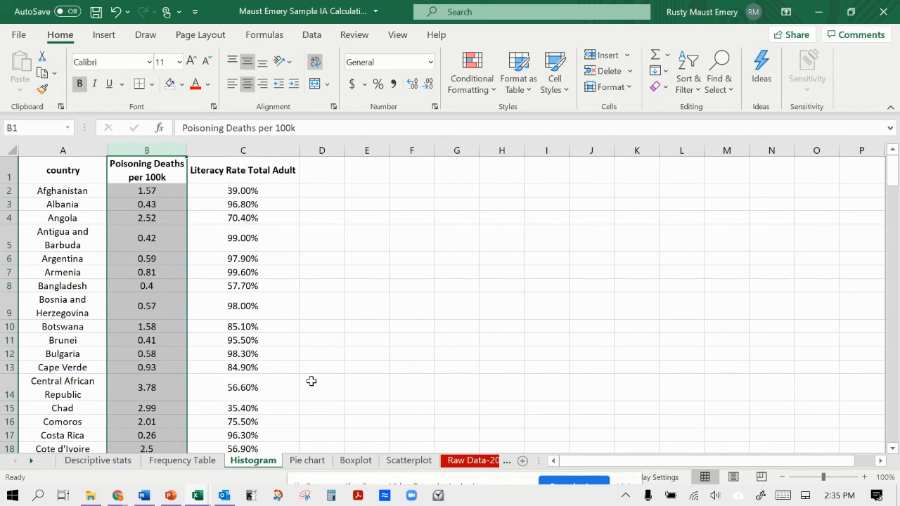
View the data on the Pie chart sheet and the start of the table on the Boxplot sheet.
{"action": "left_click", "coordinate": [308, 461]}
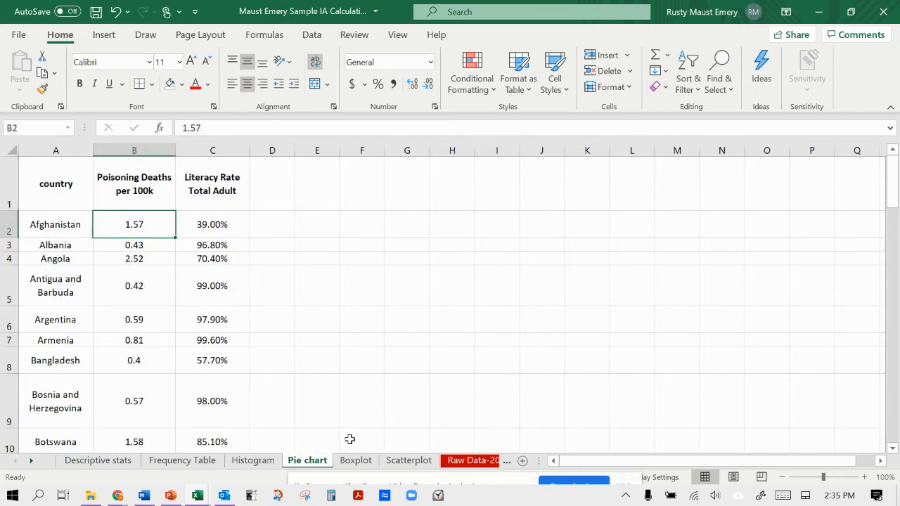
{"action": "left_click", "coordinate": [355, 460]}
{"action": "scroll", "coordinate": [323, 299], "scroll_direction": "up", "scroll_amount": 10}
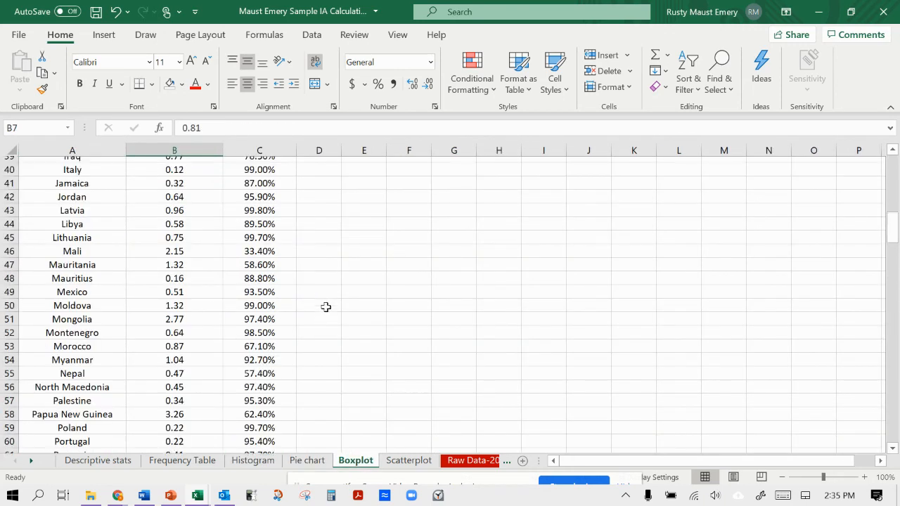
{"action": "scroll", "coordinate": [320, 303], "scroll_direction": "up", "scroll_amount": 13}
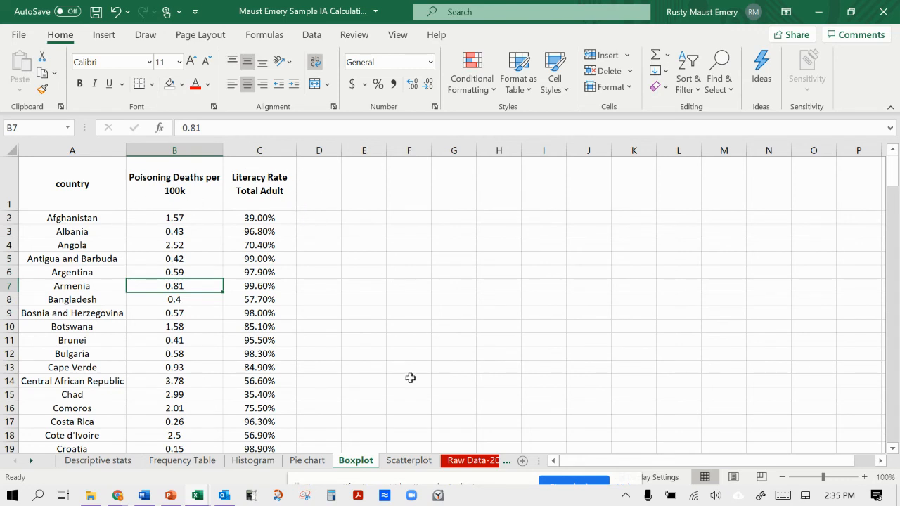
Review the scatter chart on the Scatterplot sheet and the partly aligned country data on Sheet3.
{"action": "left_click", "coordinate": [408, 461]}
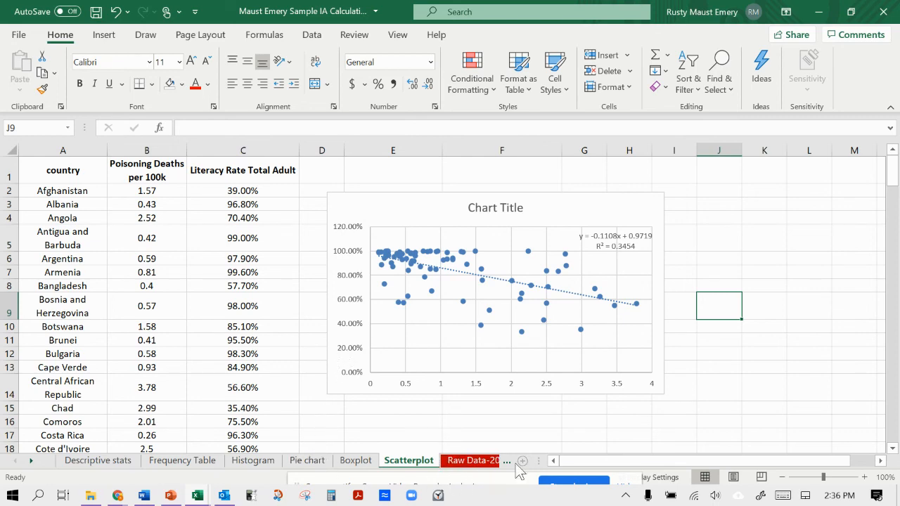
{"action": "left_click", "coordinate": [474, 464]}
{"action": "left_click", "coordinate": [461, 464]}
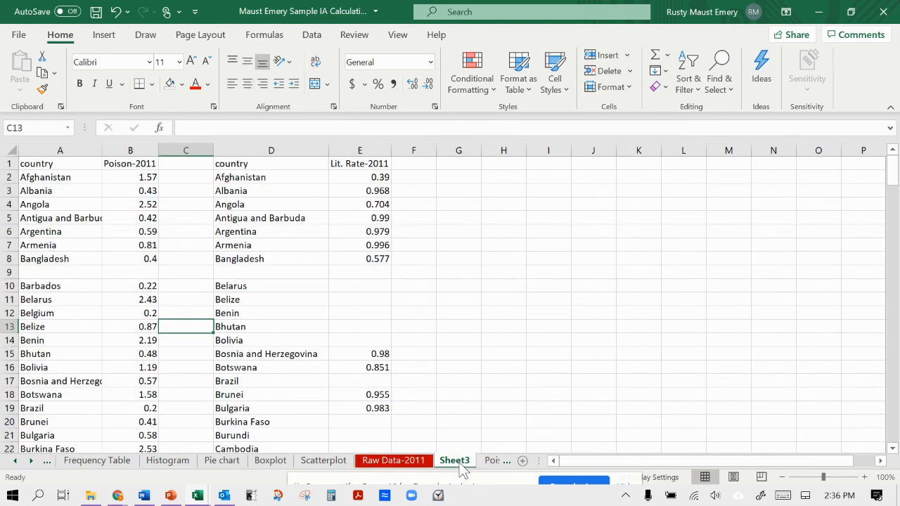
Revisit the source data on the Poisoning per 100k and Literacy % Total Adult sheets.
{"action": "left_click", "coordinate": [490, 464]}
{"action": "scroll", "coordinate": [488, 465], "scroll_direction": "right", "scroll_amount": 3}
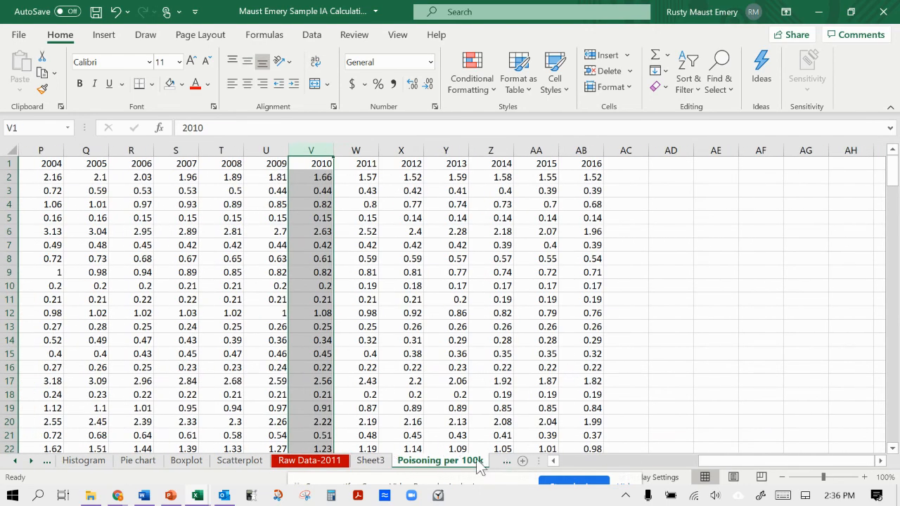
{"action": "left_click", "coordinate": [500, 464]}
{"action": "left_click", "coordinate": [491, 463]}
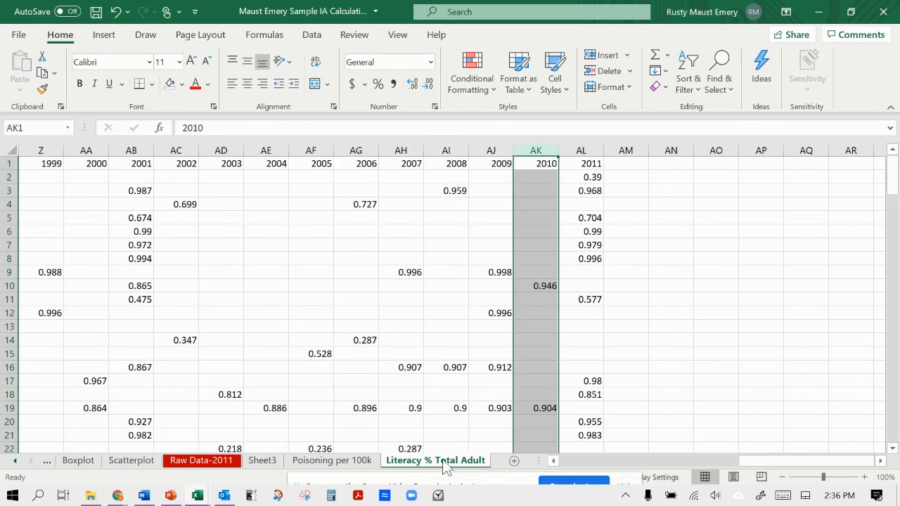